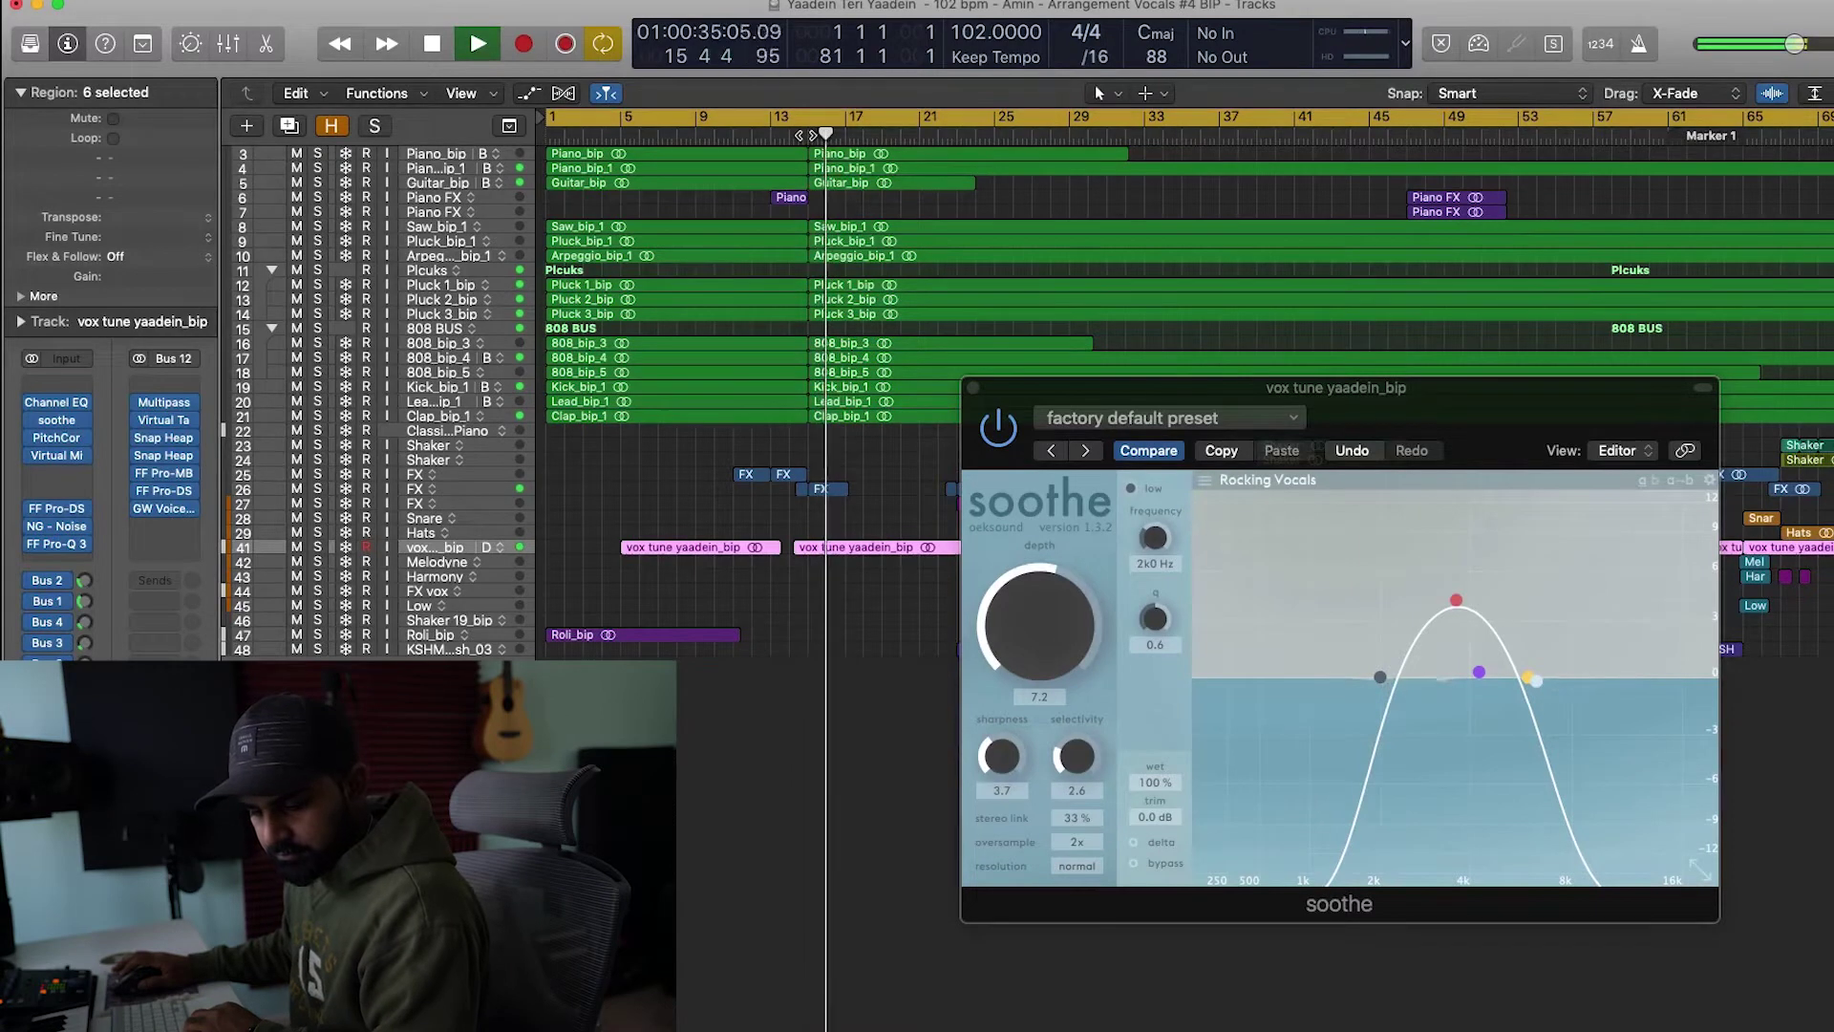
Step: Set the cycle range to bars 15 to 21 and play that section of the full mix
key("space")
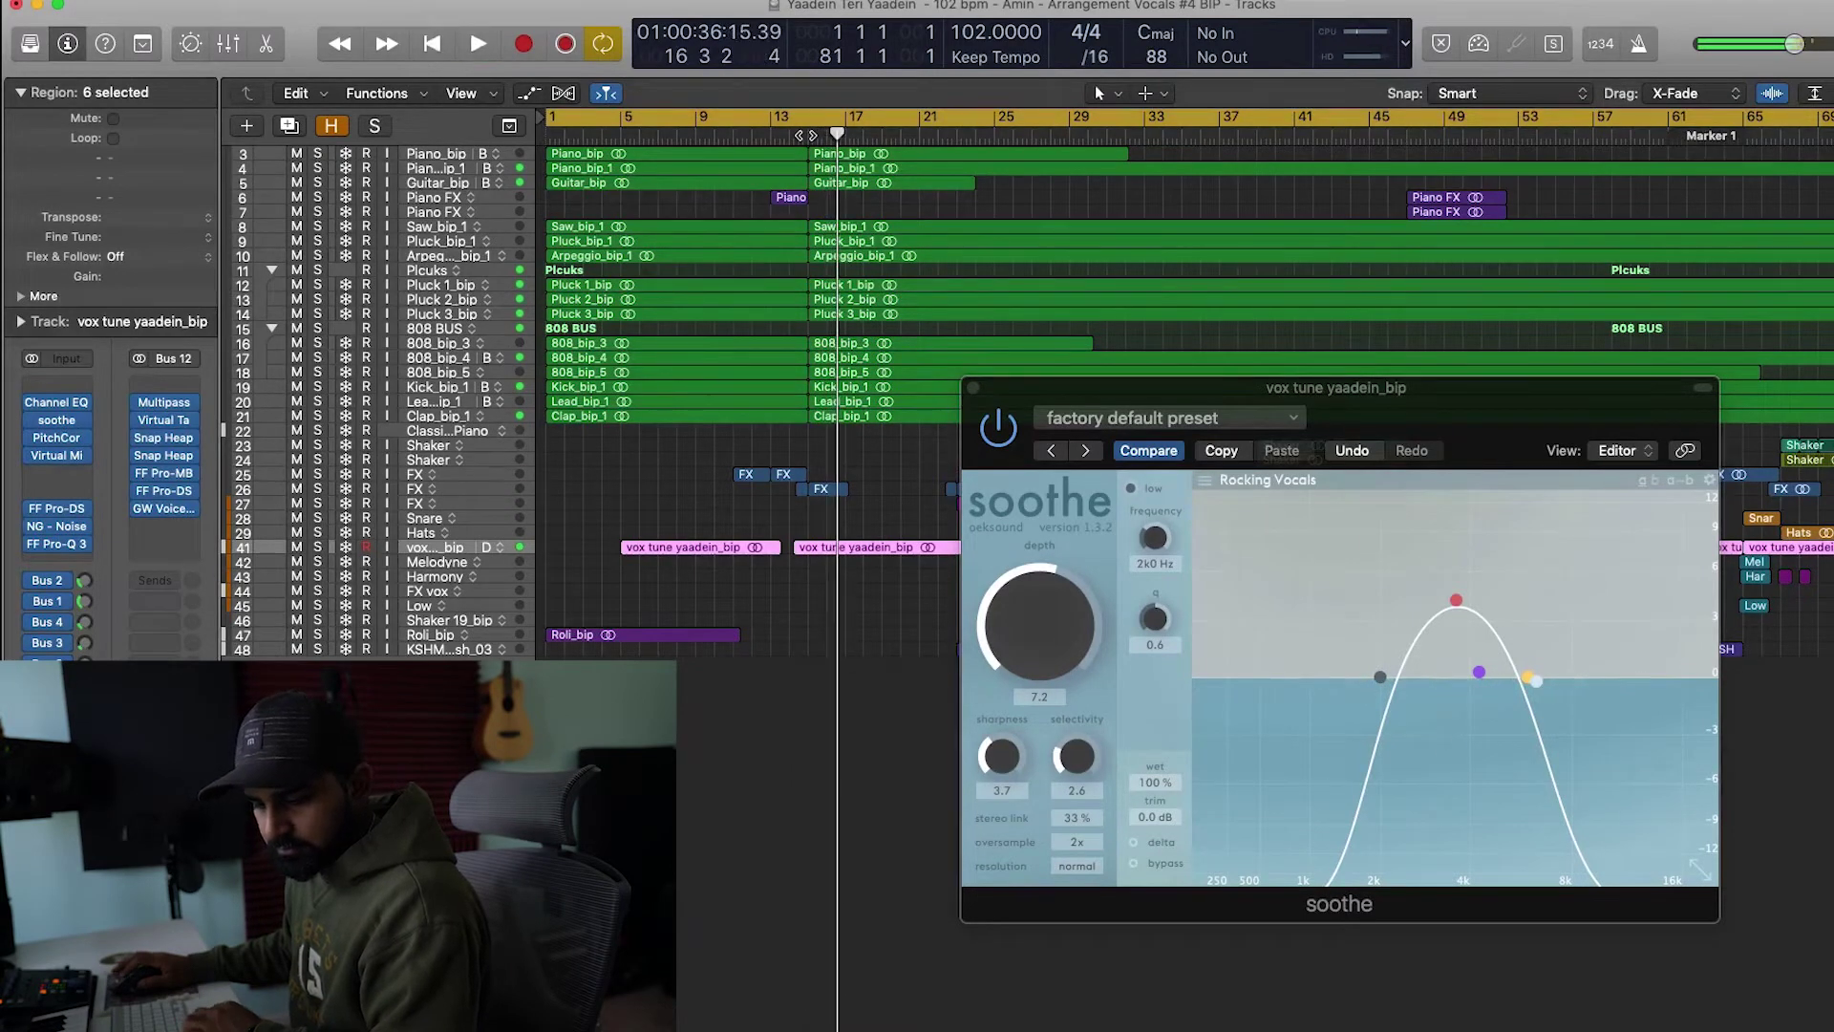
left_click_drag(805, 135, 428, 148)
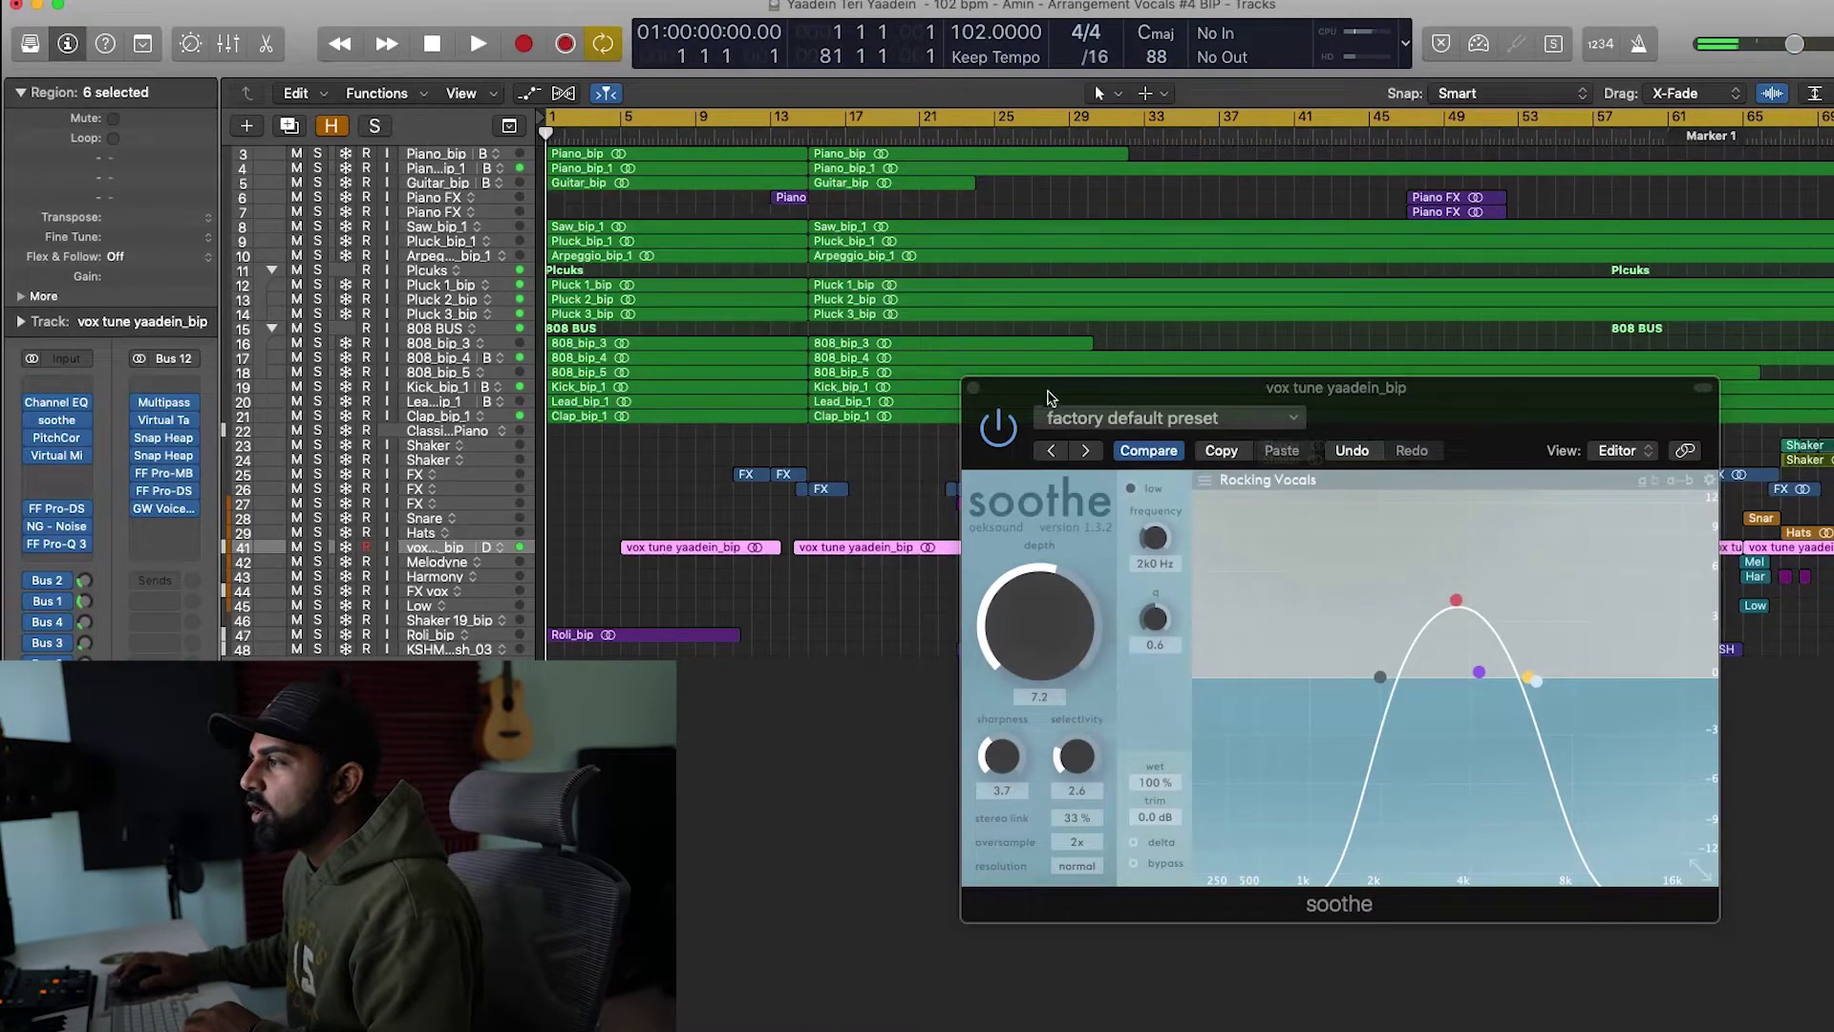
key("super+Down")
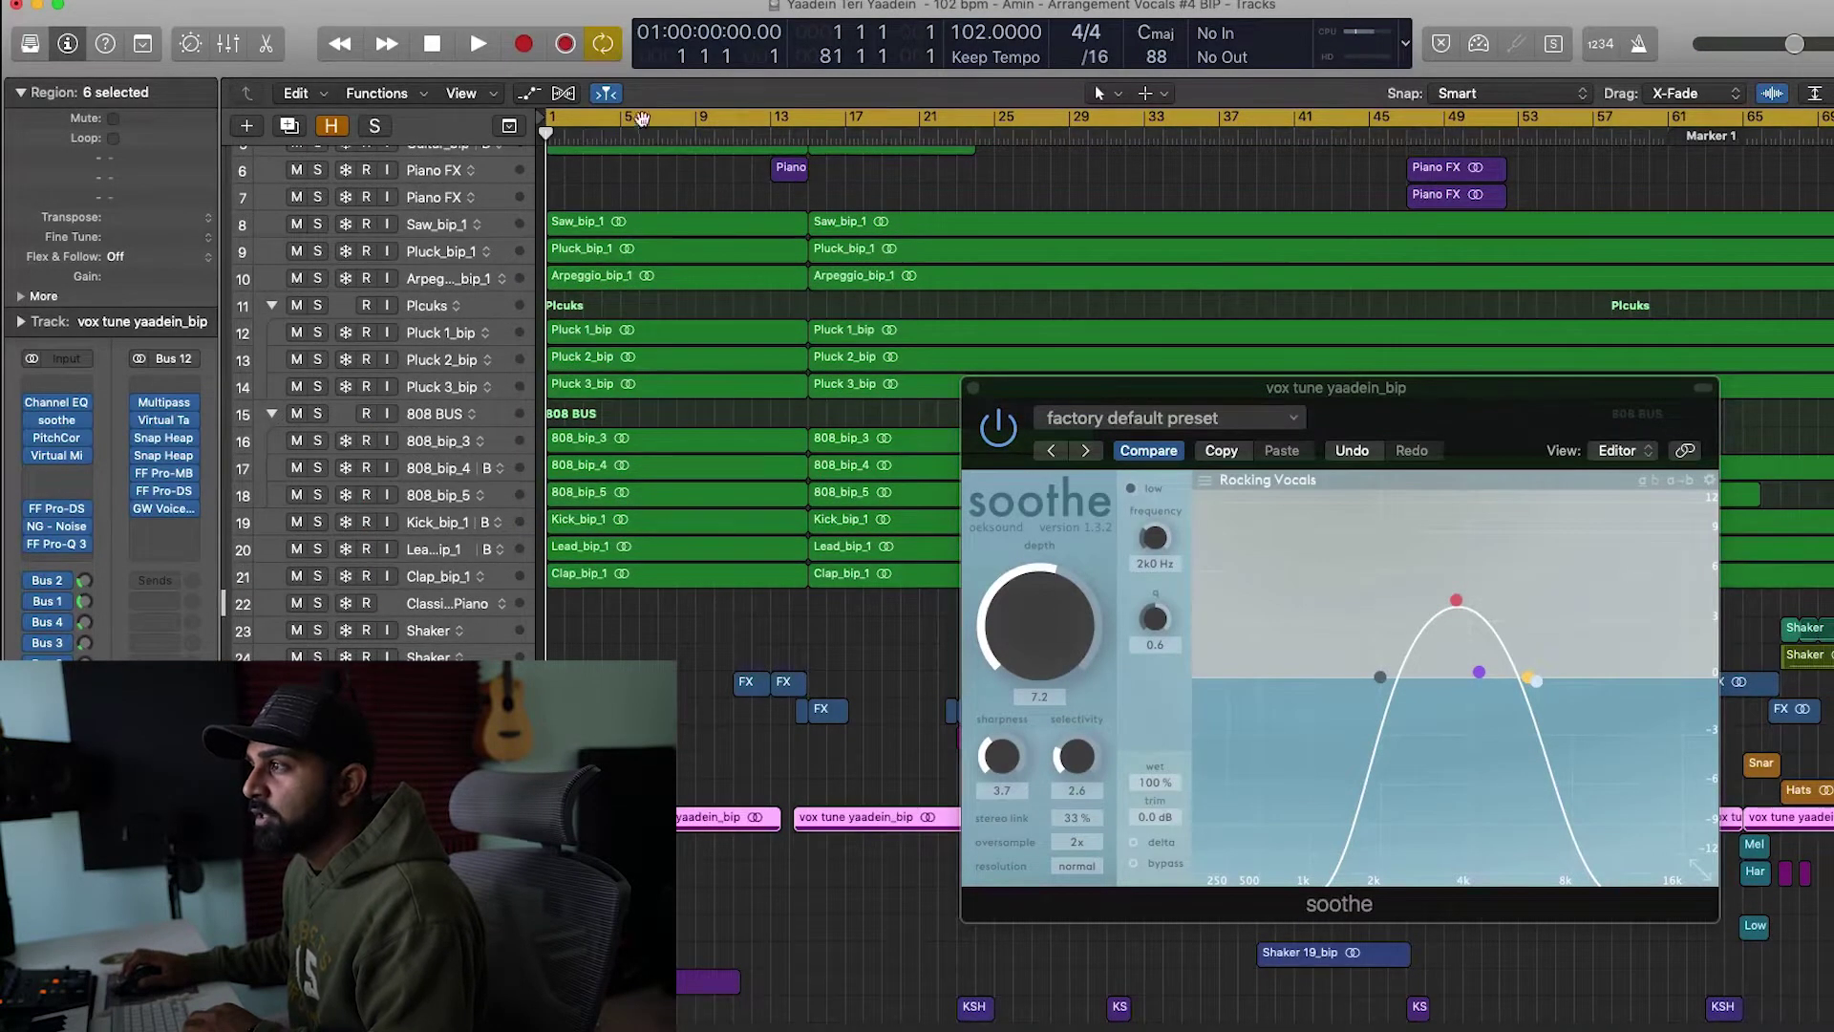
left_click_drag(808, 117, 915, 159)
key("space")
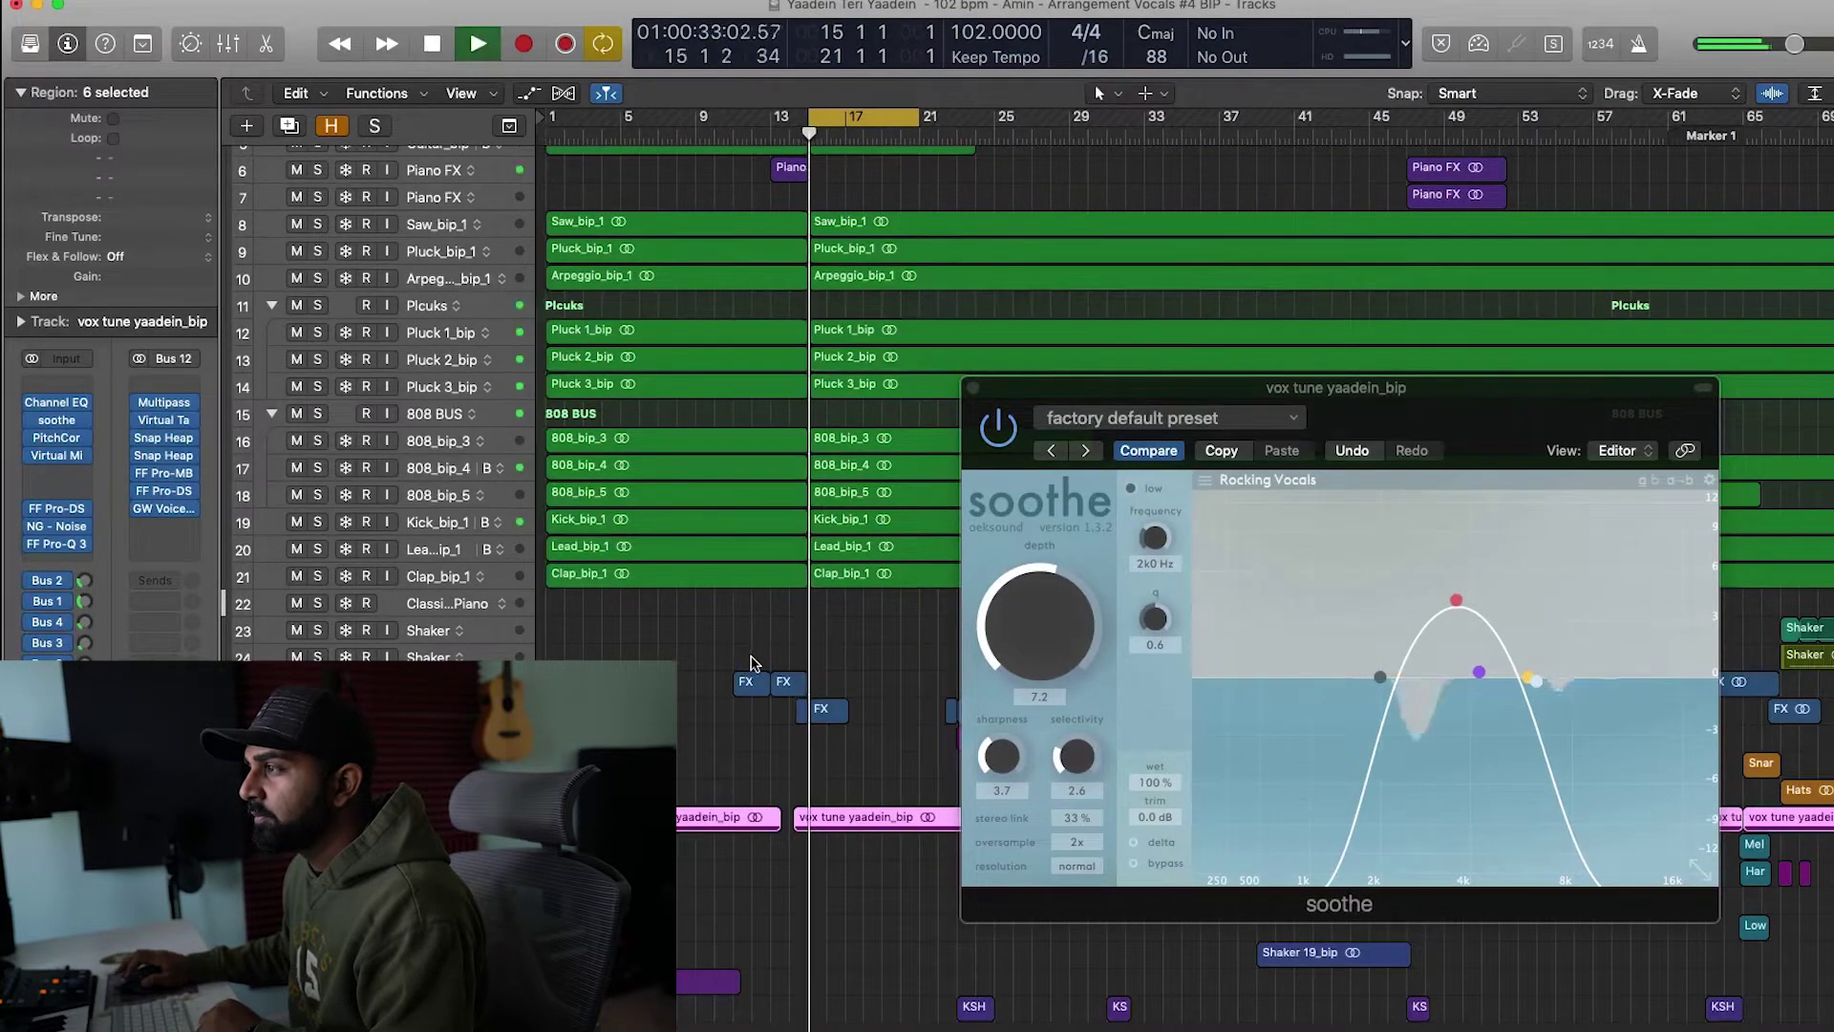
left_click_drag(1213, 388, 1273, 267)
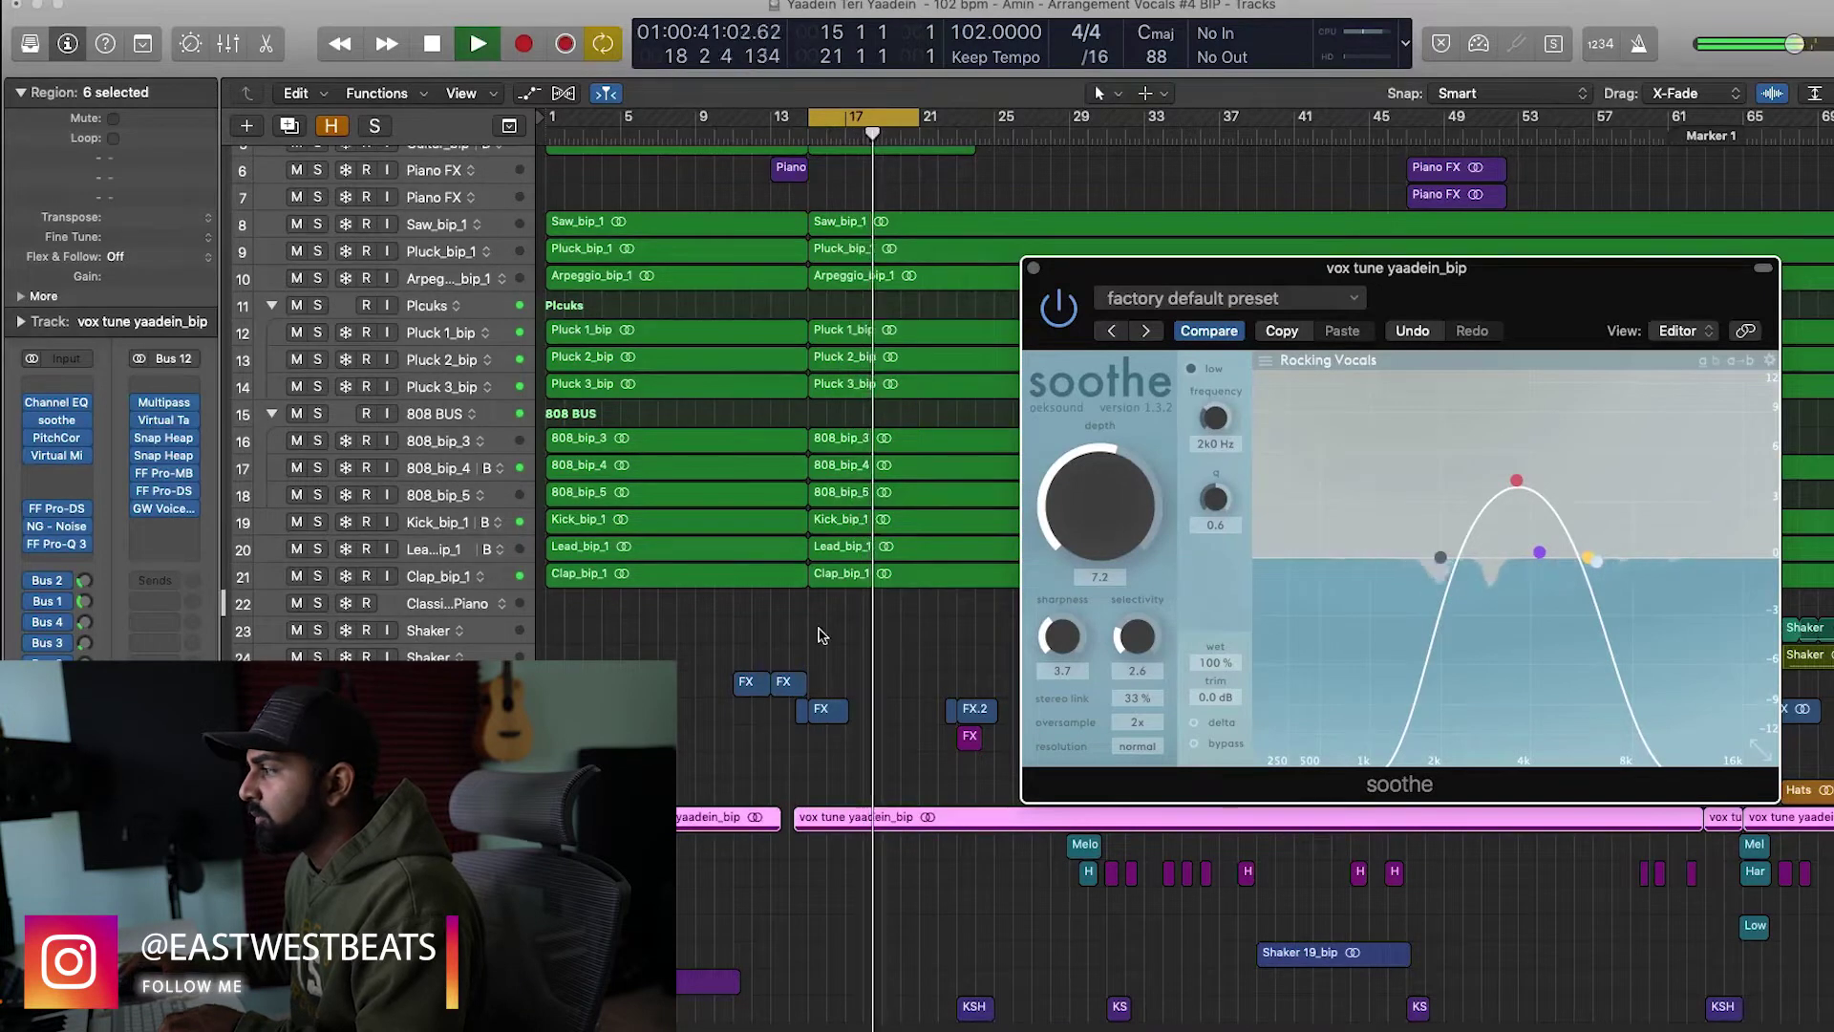
key("space")
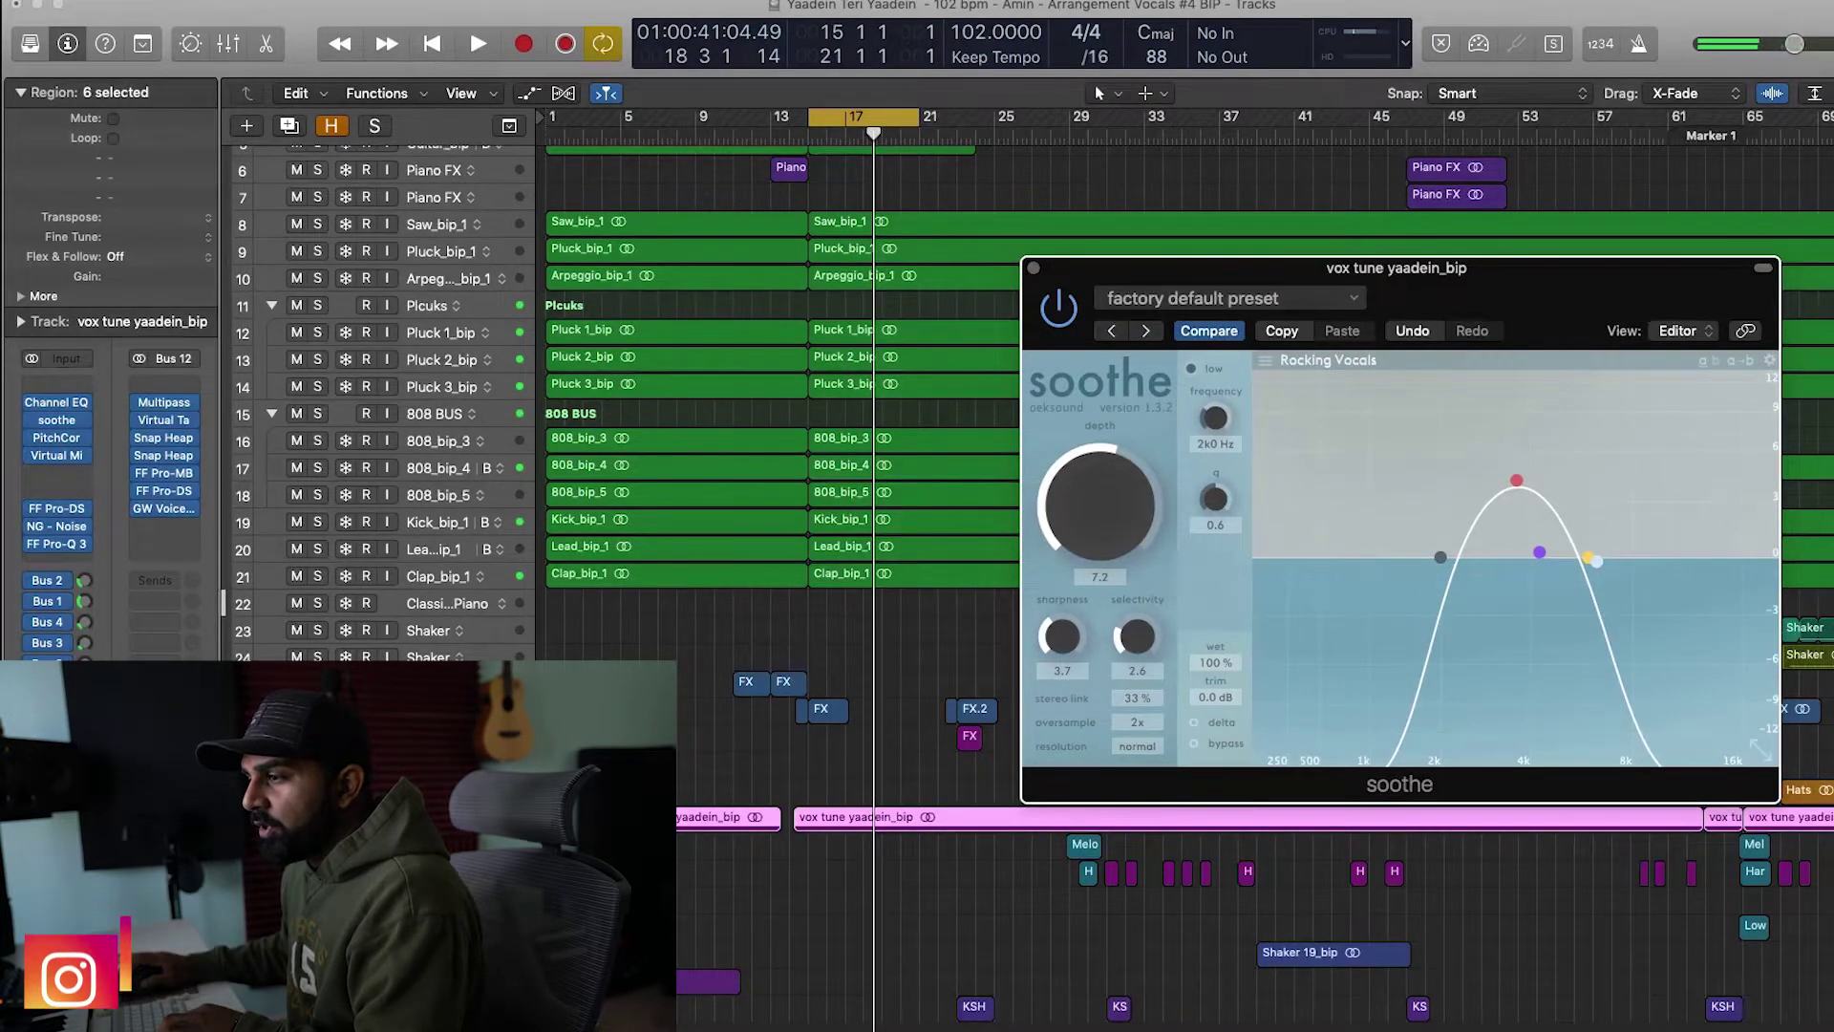
Step: Solo the vox tune yaadein_bip regions, enlarge their waveforms and audition the vocal with its soothe plug-in switched off
left_click(439, 818)
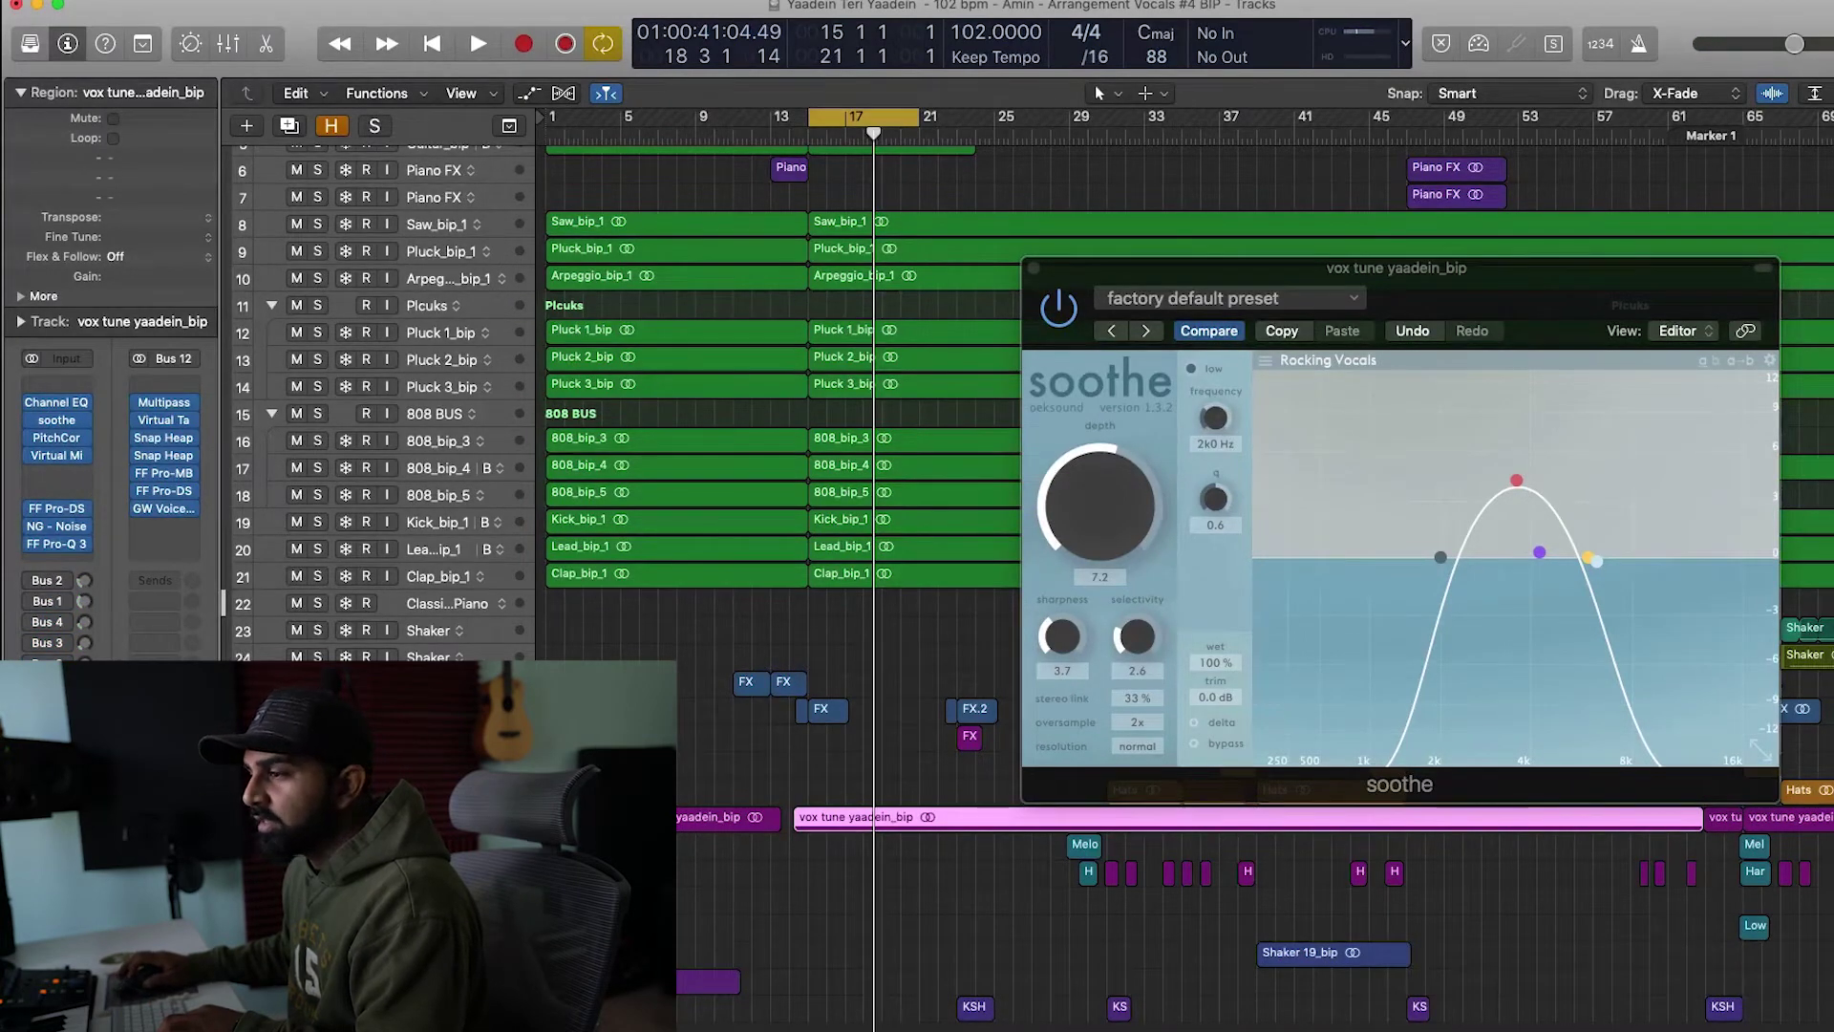
key("ctrl+s")
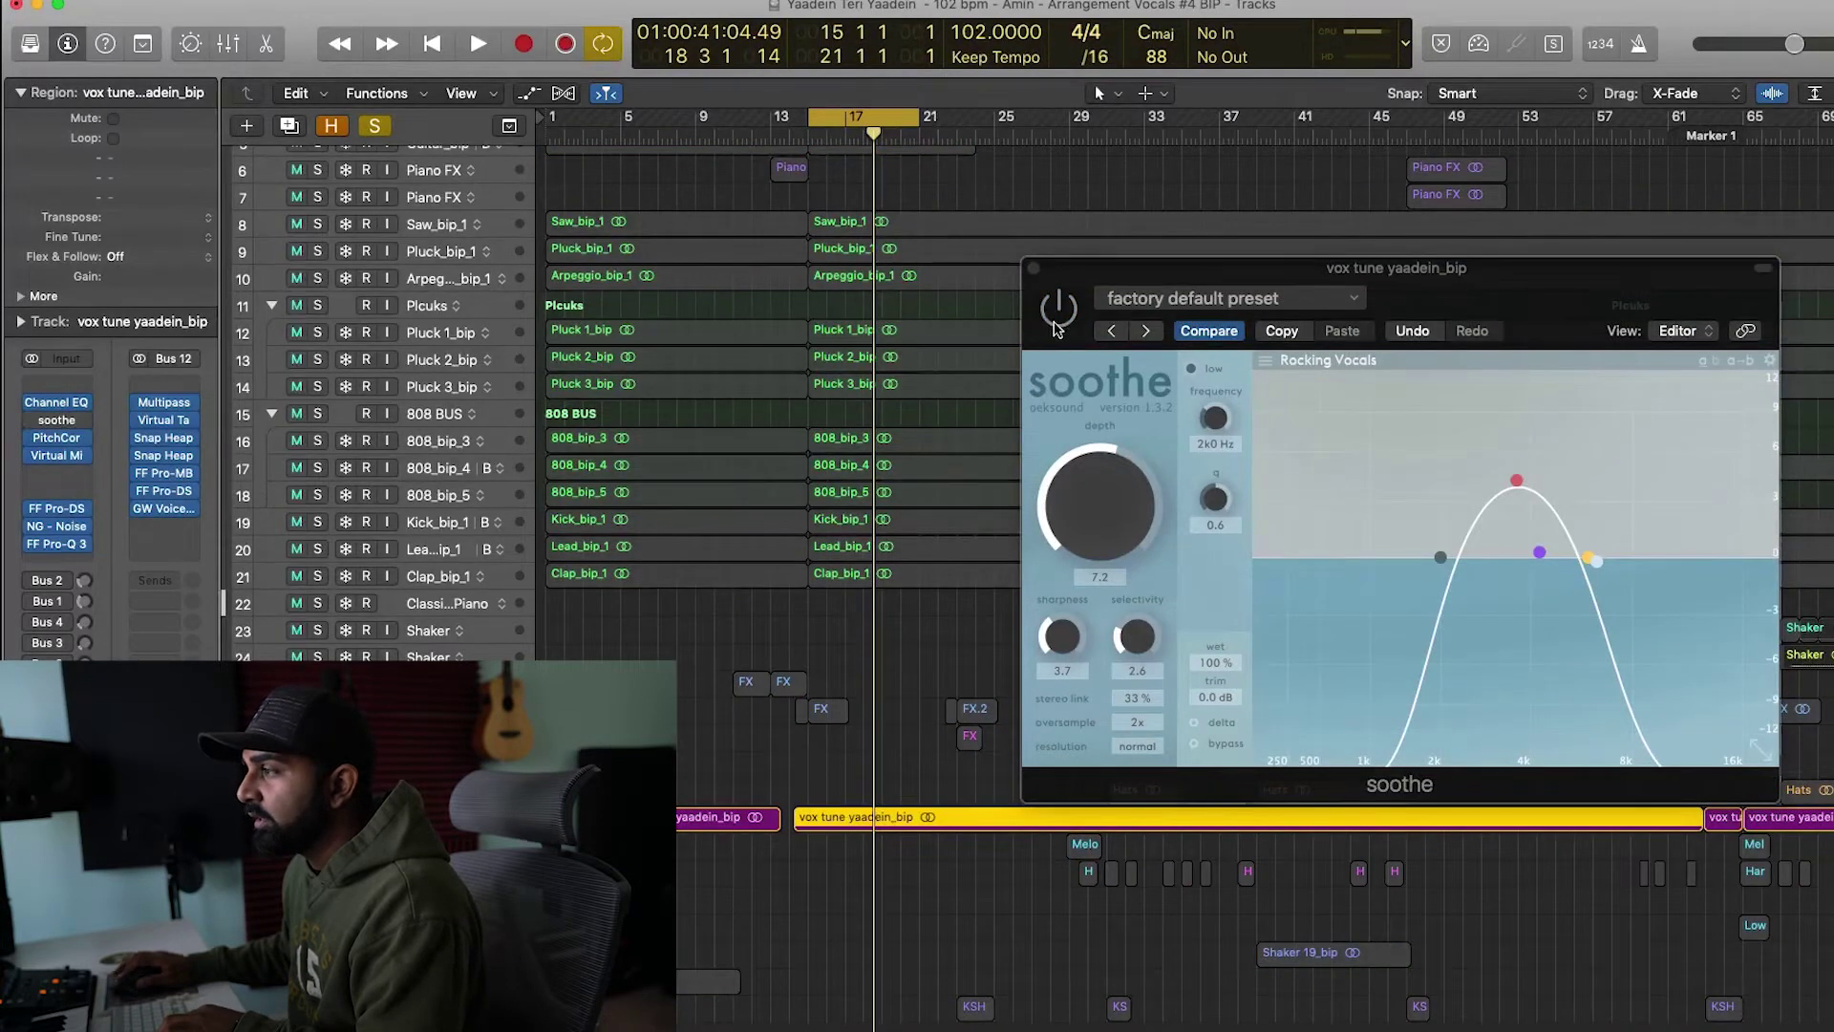
key("super+Down")
key("super+Down")
key("super+Down")
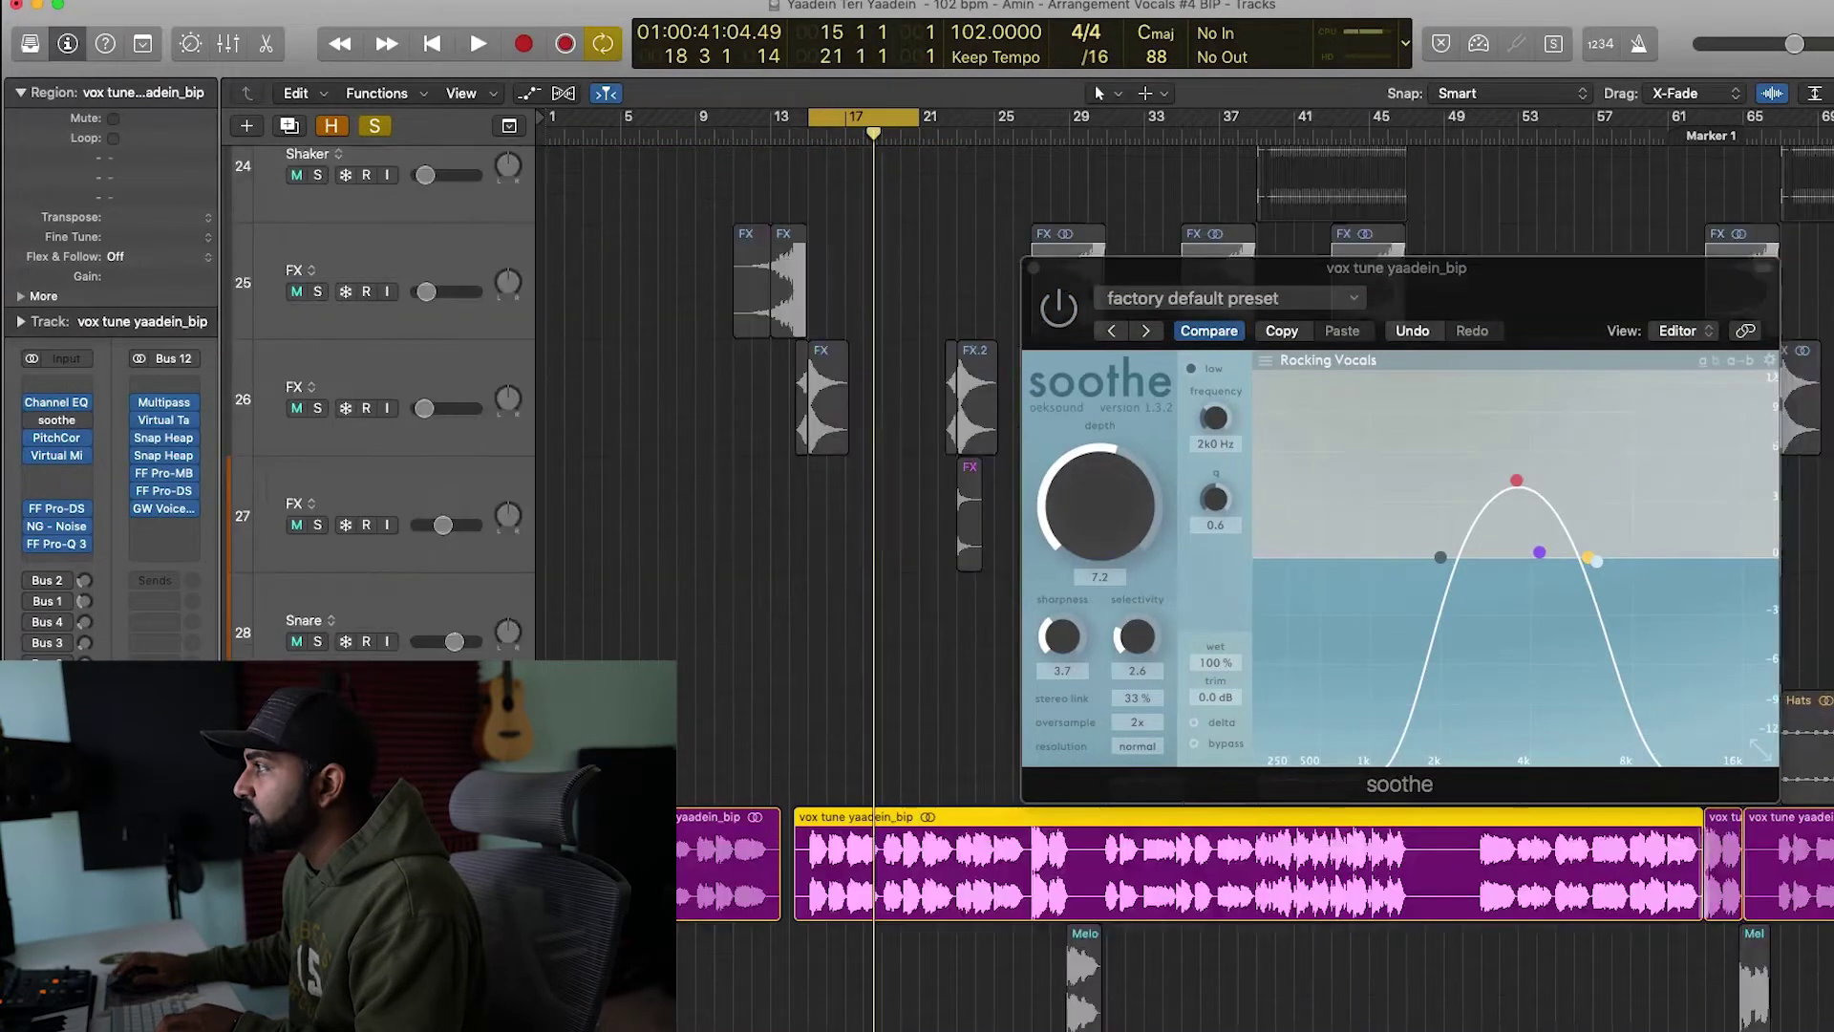
key("super+Right")
key("super+Right")
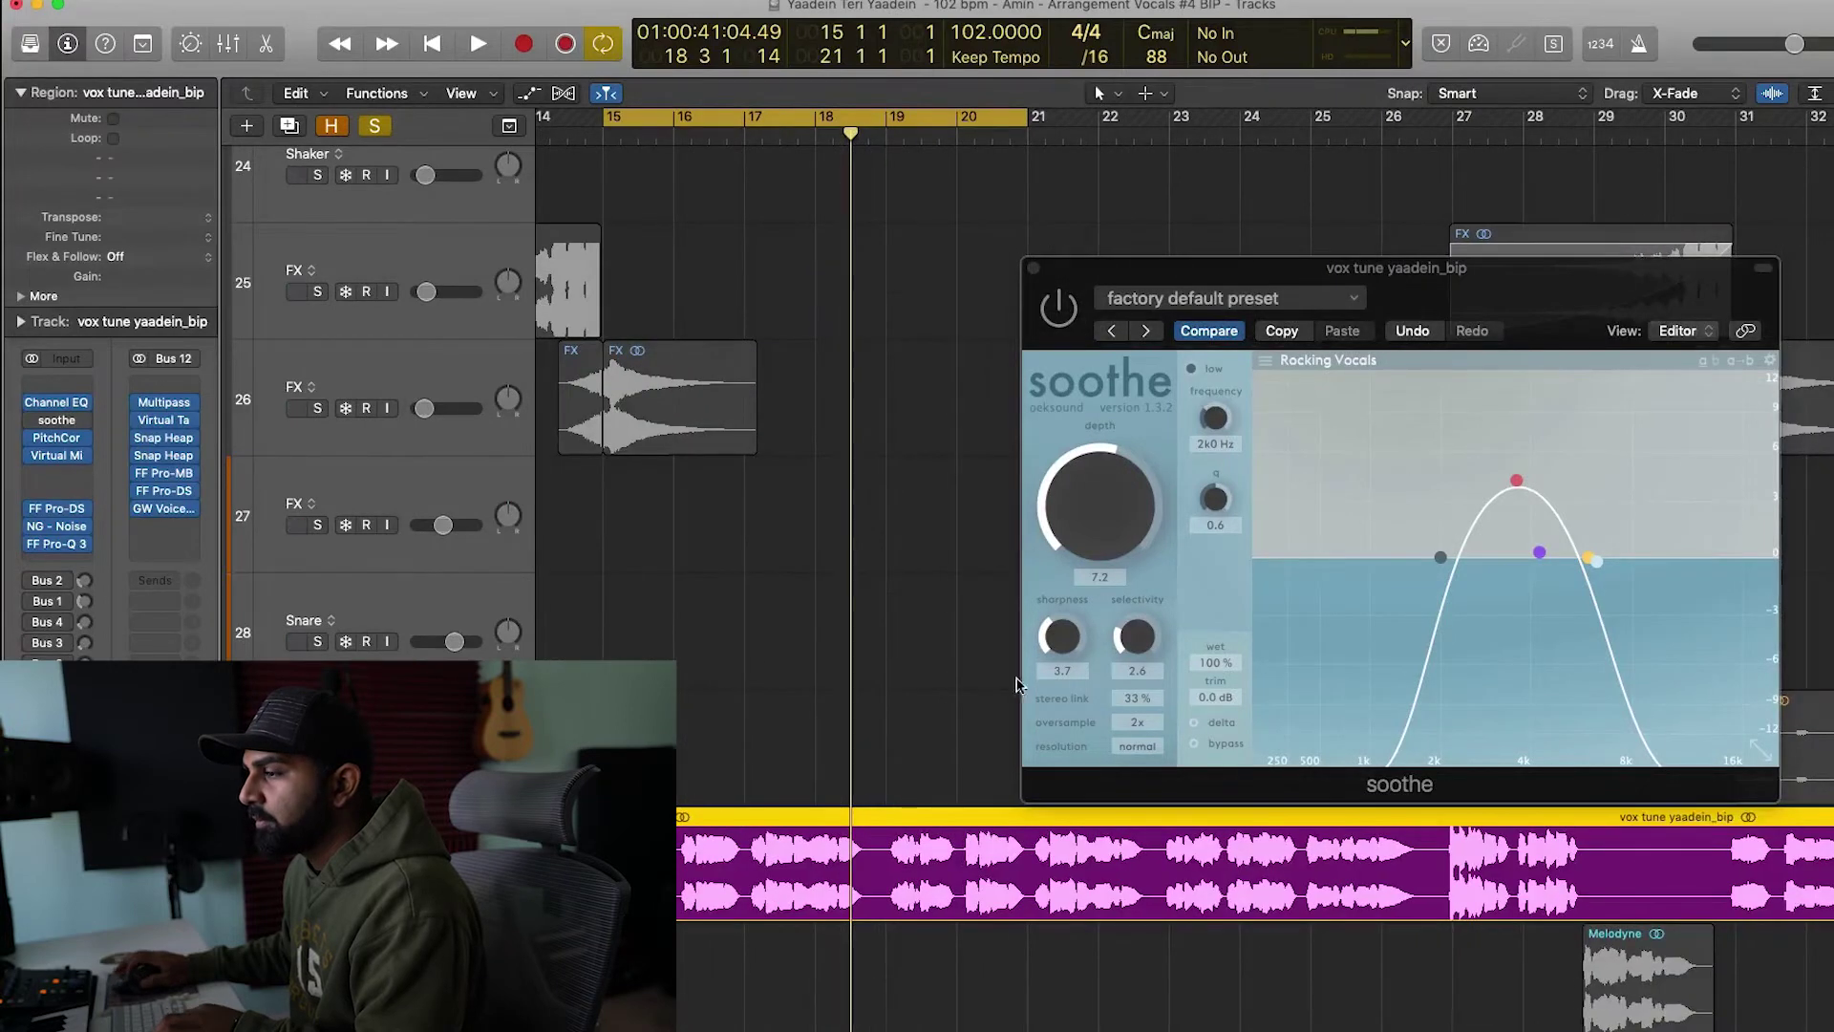
key("space")
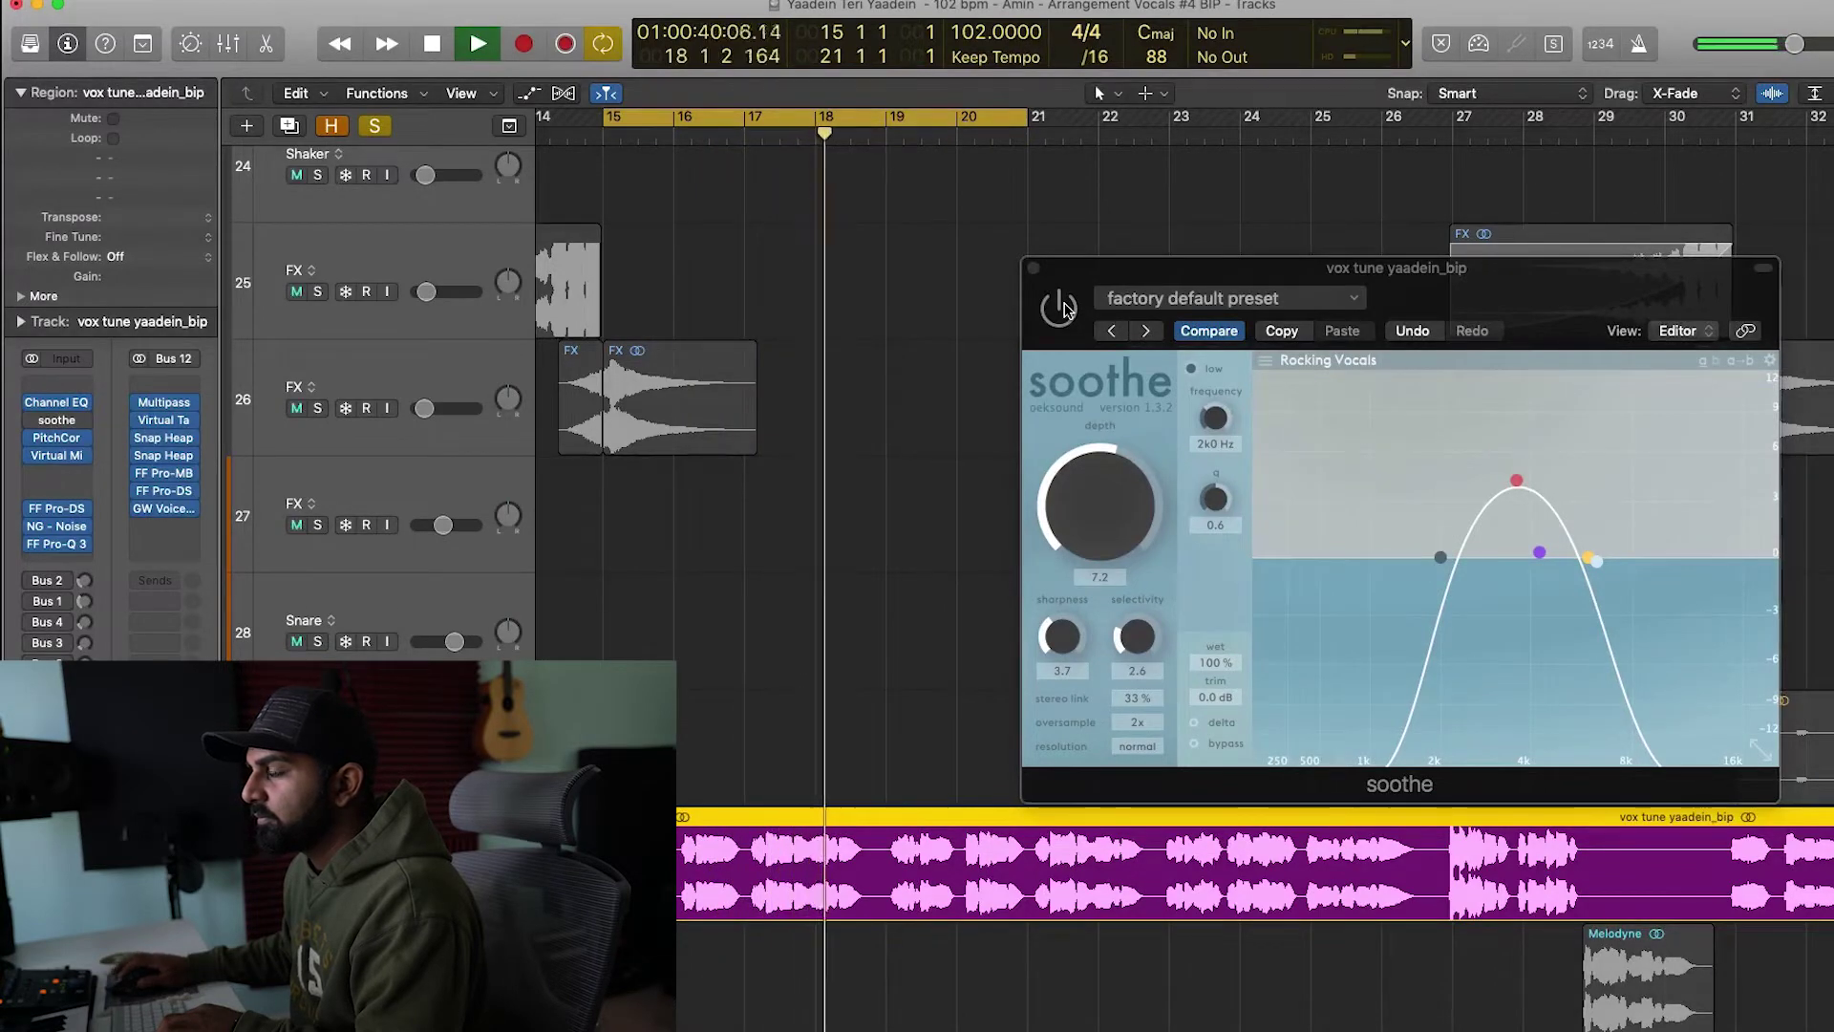
key("space")
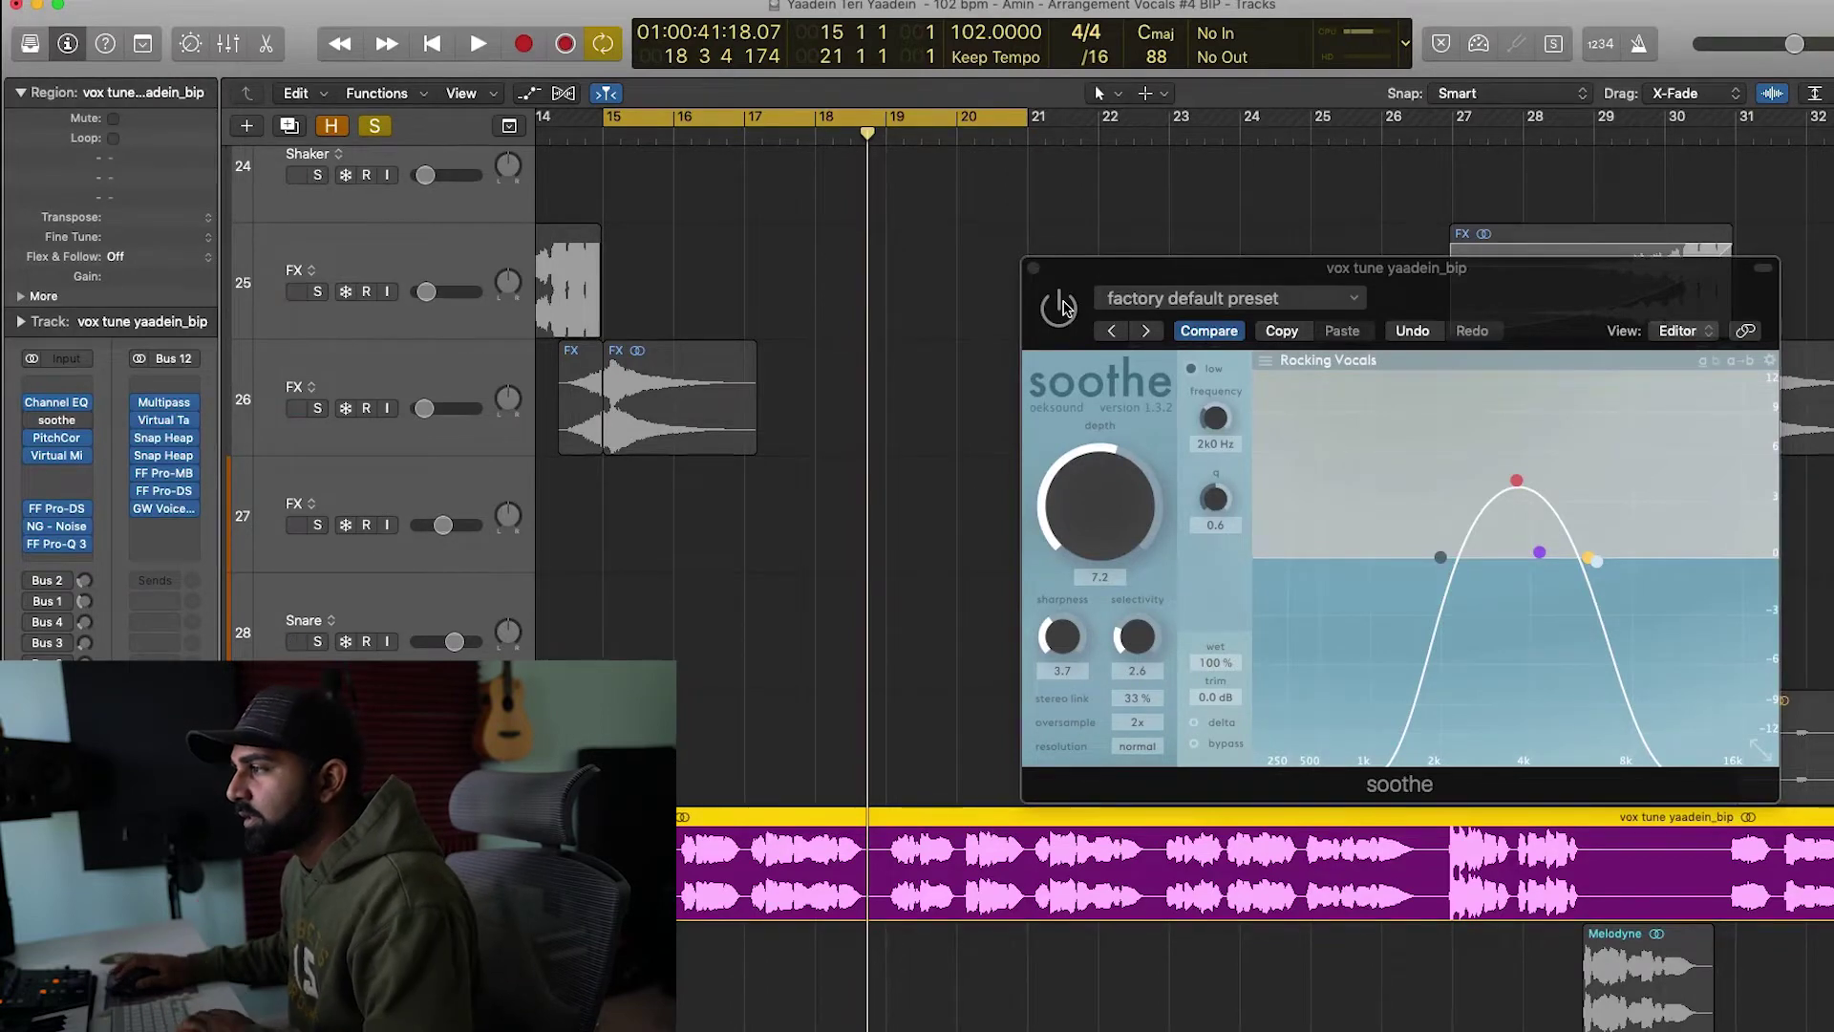
Step: Switch the vocal's soothe plug-in back on and compare the soloed vocal with bypass on and off
left_click(1043, 388)
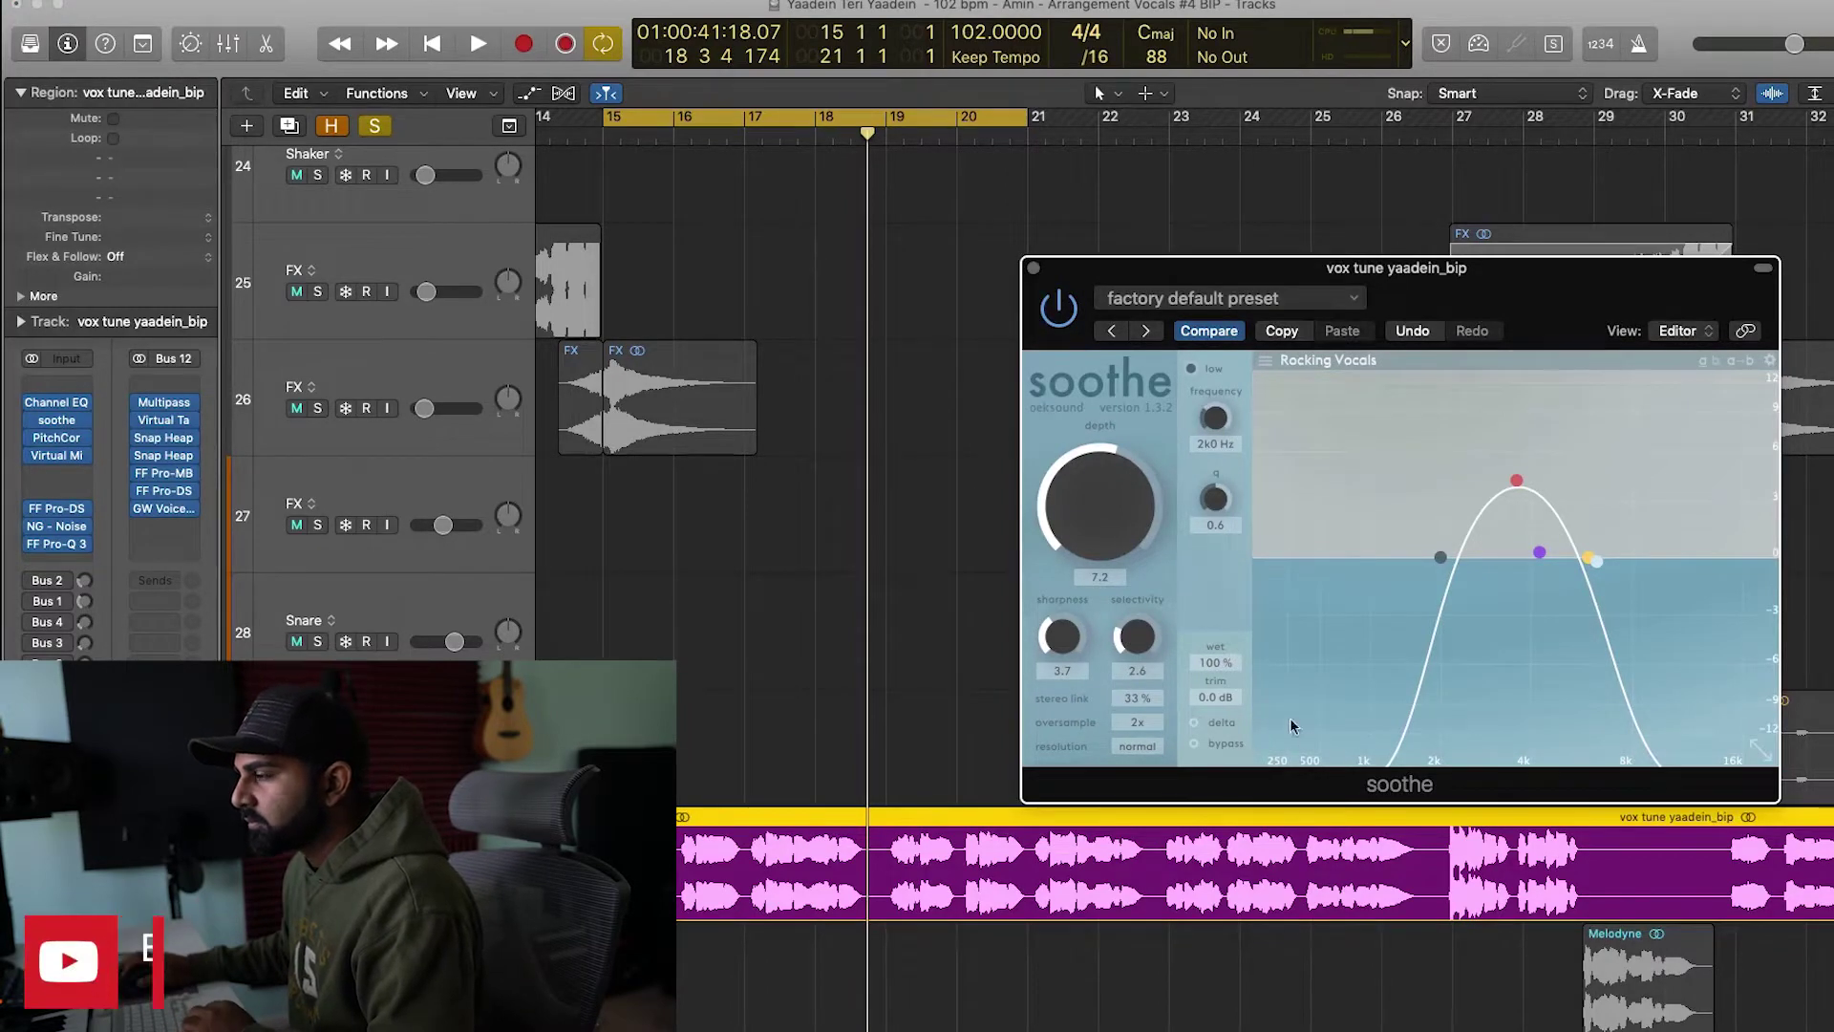
left_click(741, 548)
key("space")
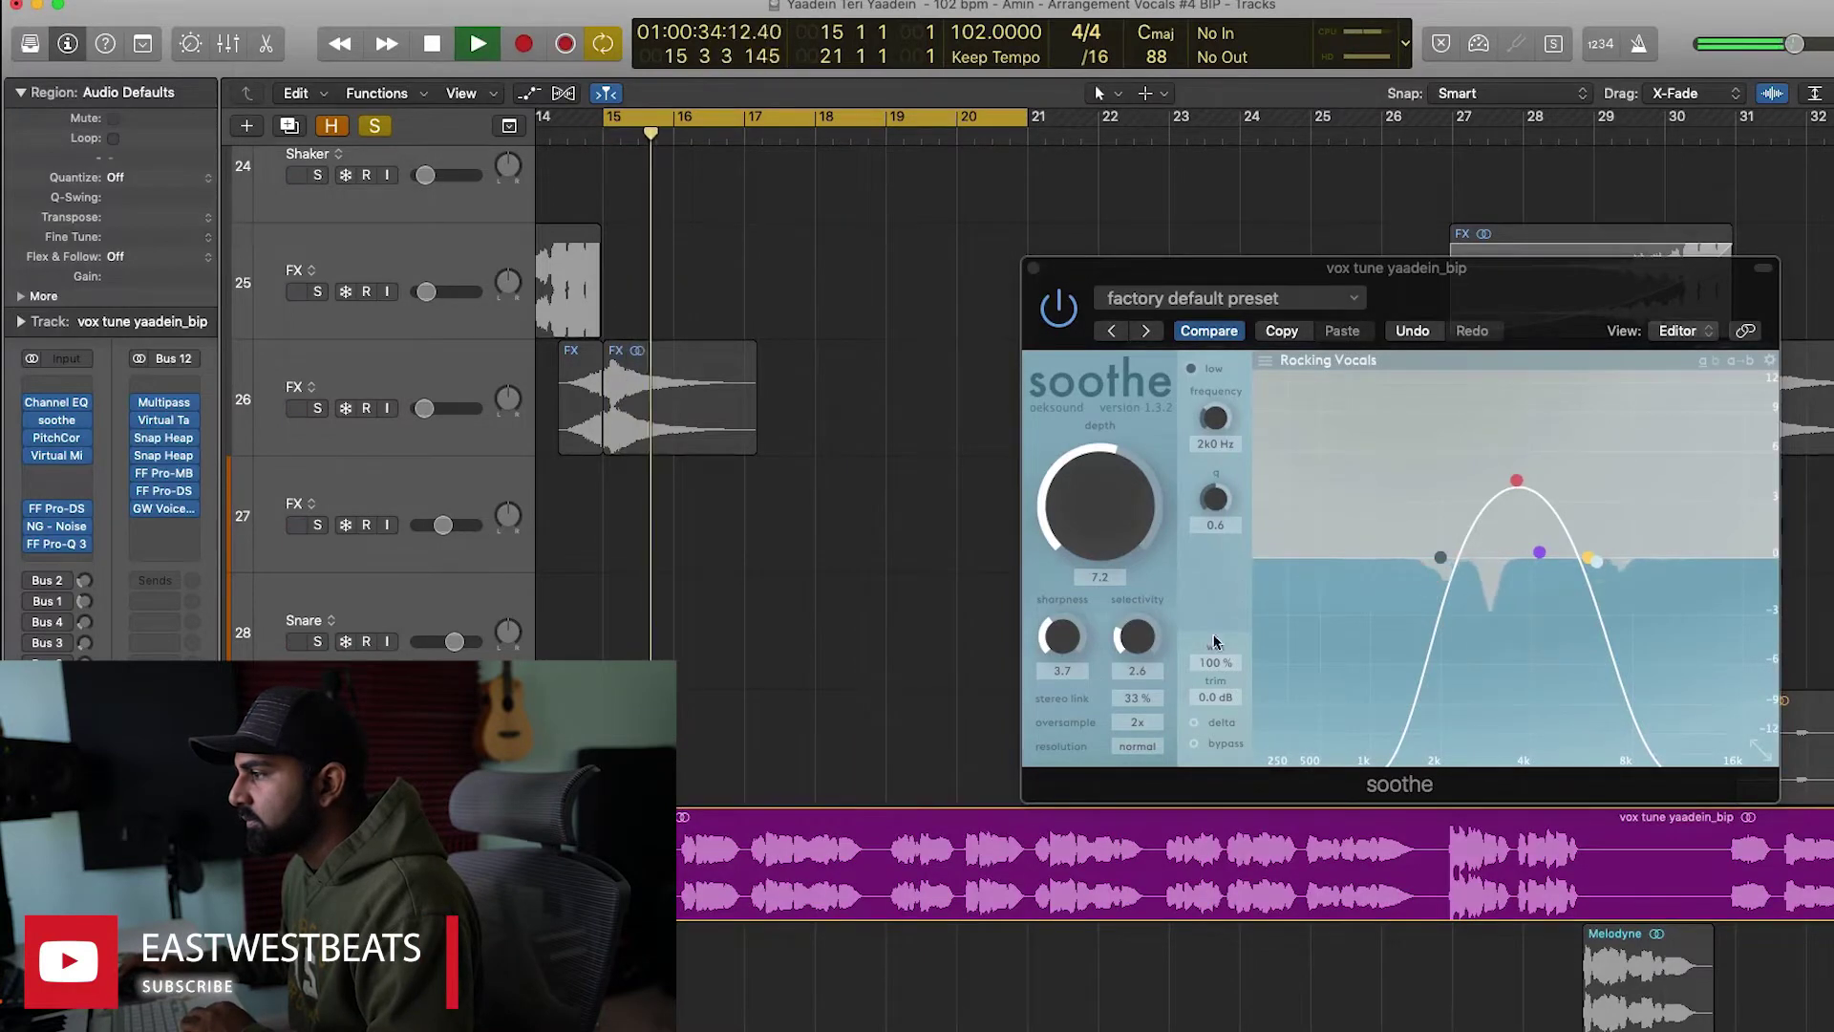
left_click(1194, 745)
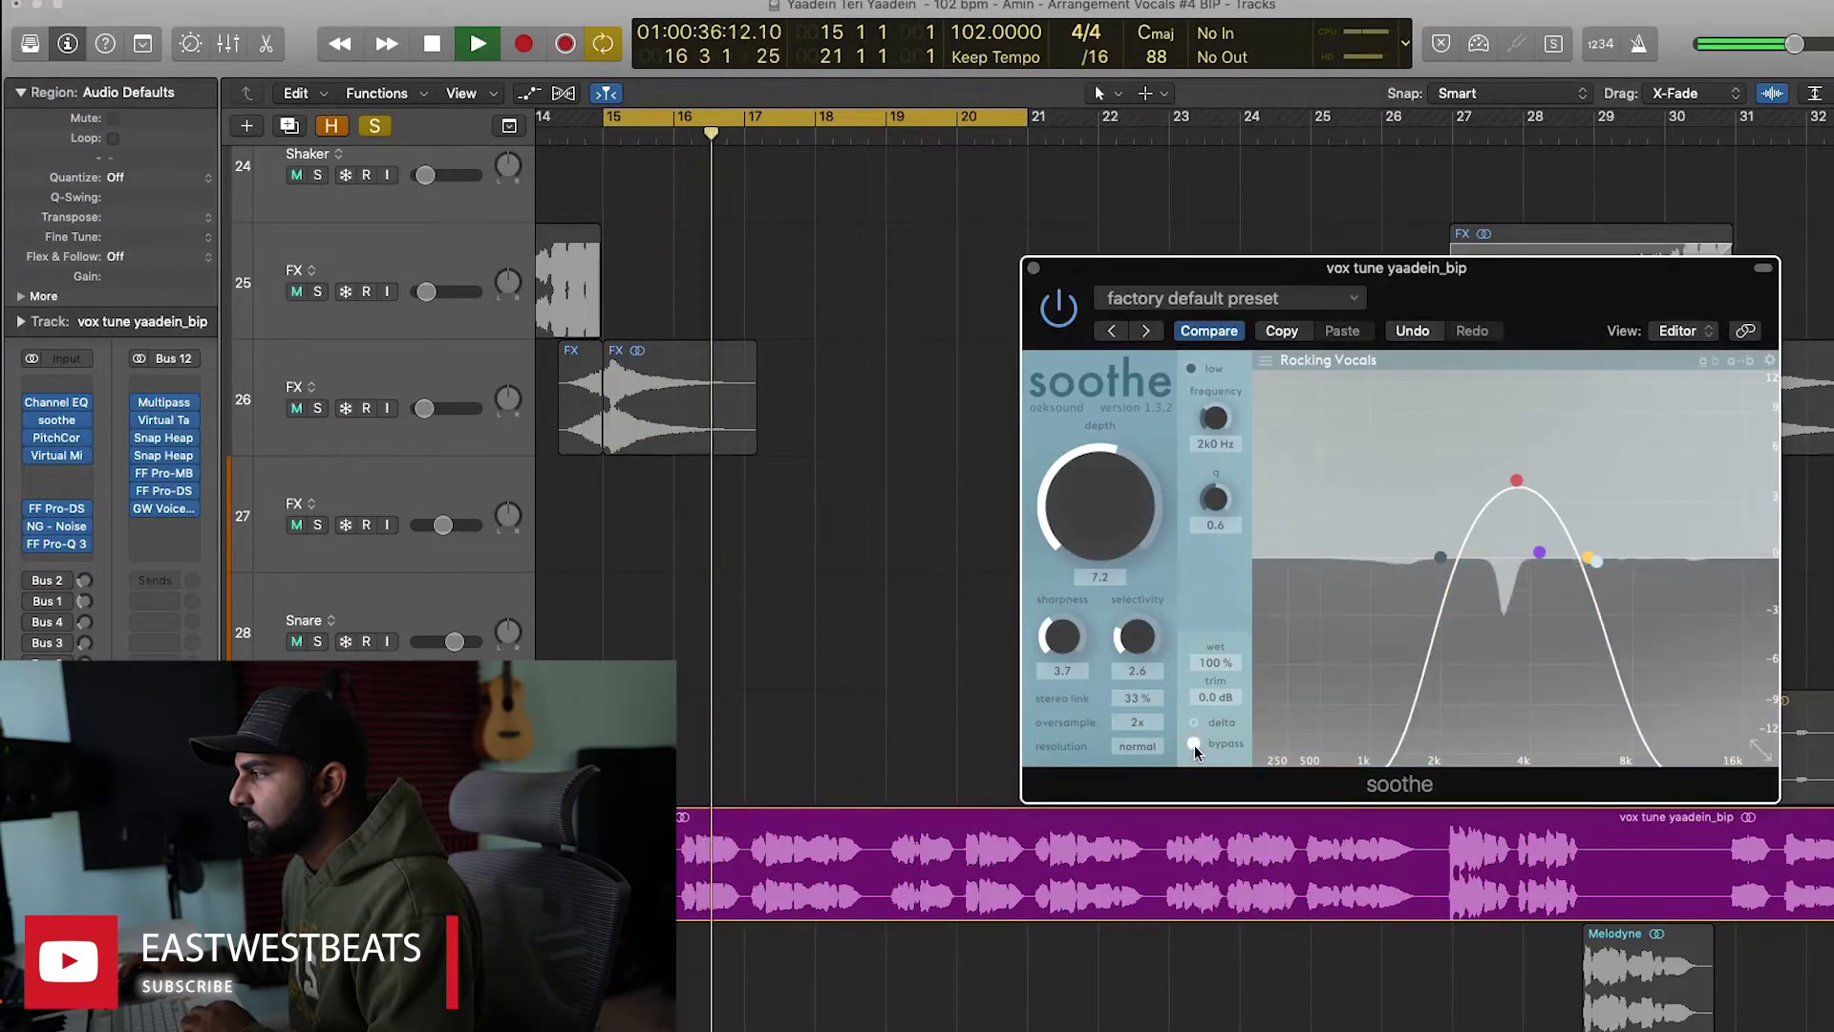
left_click(1193, 744)
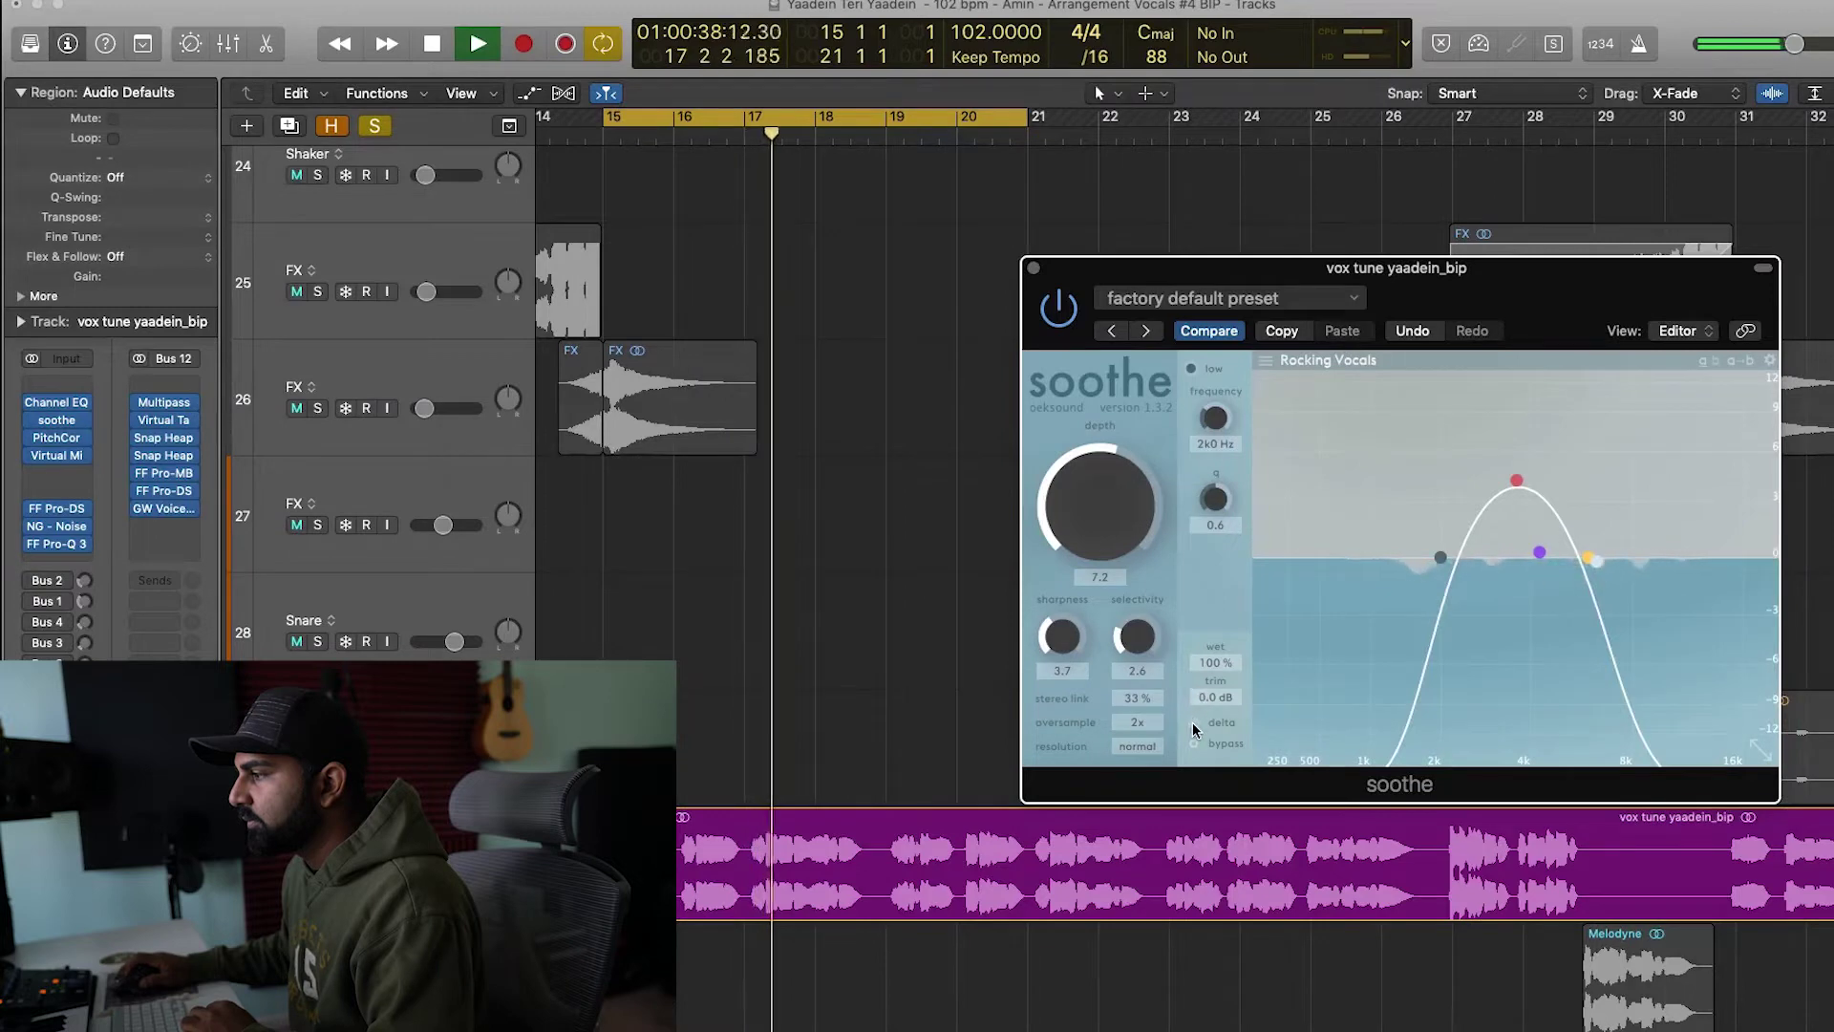
Step: Listen to the delta signal of the vocal's soothe, turn delta off and look through its preset list
left_click(1193, 722)
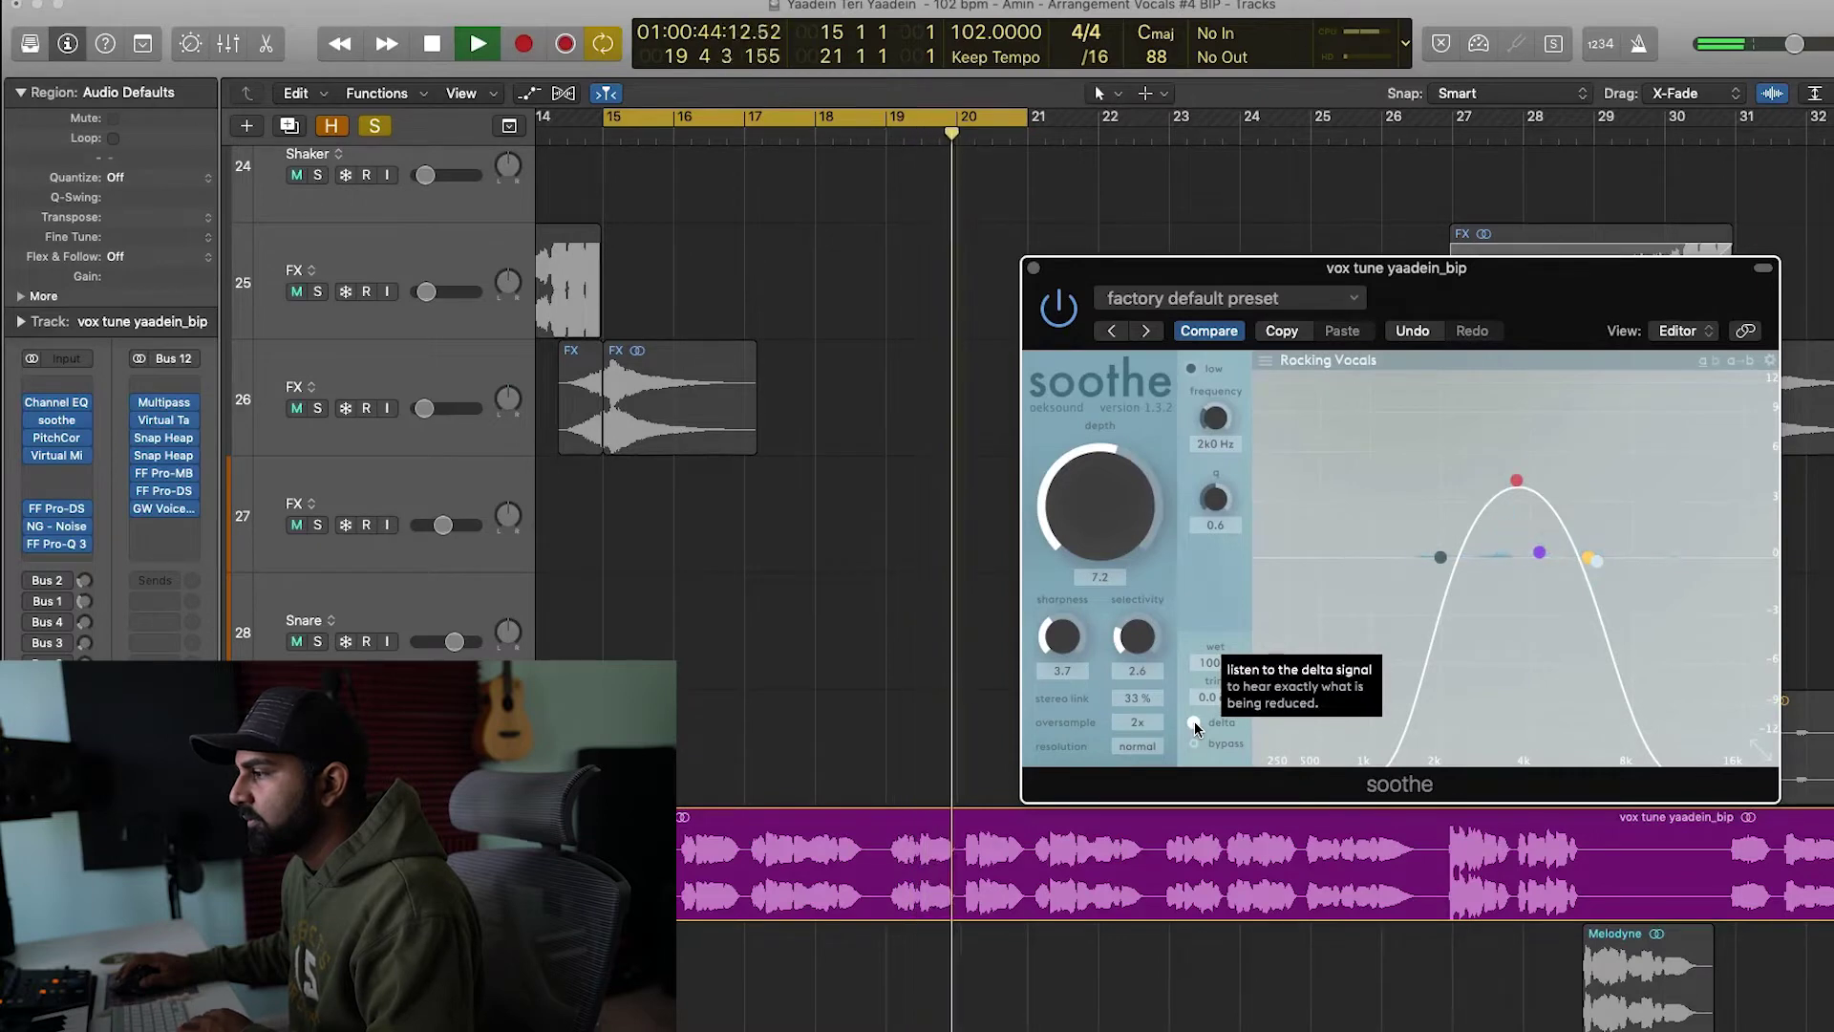
key("space")
left_click(1194, 722)
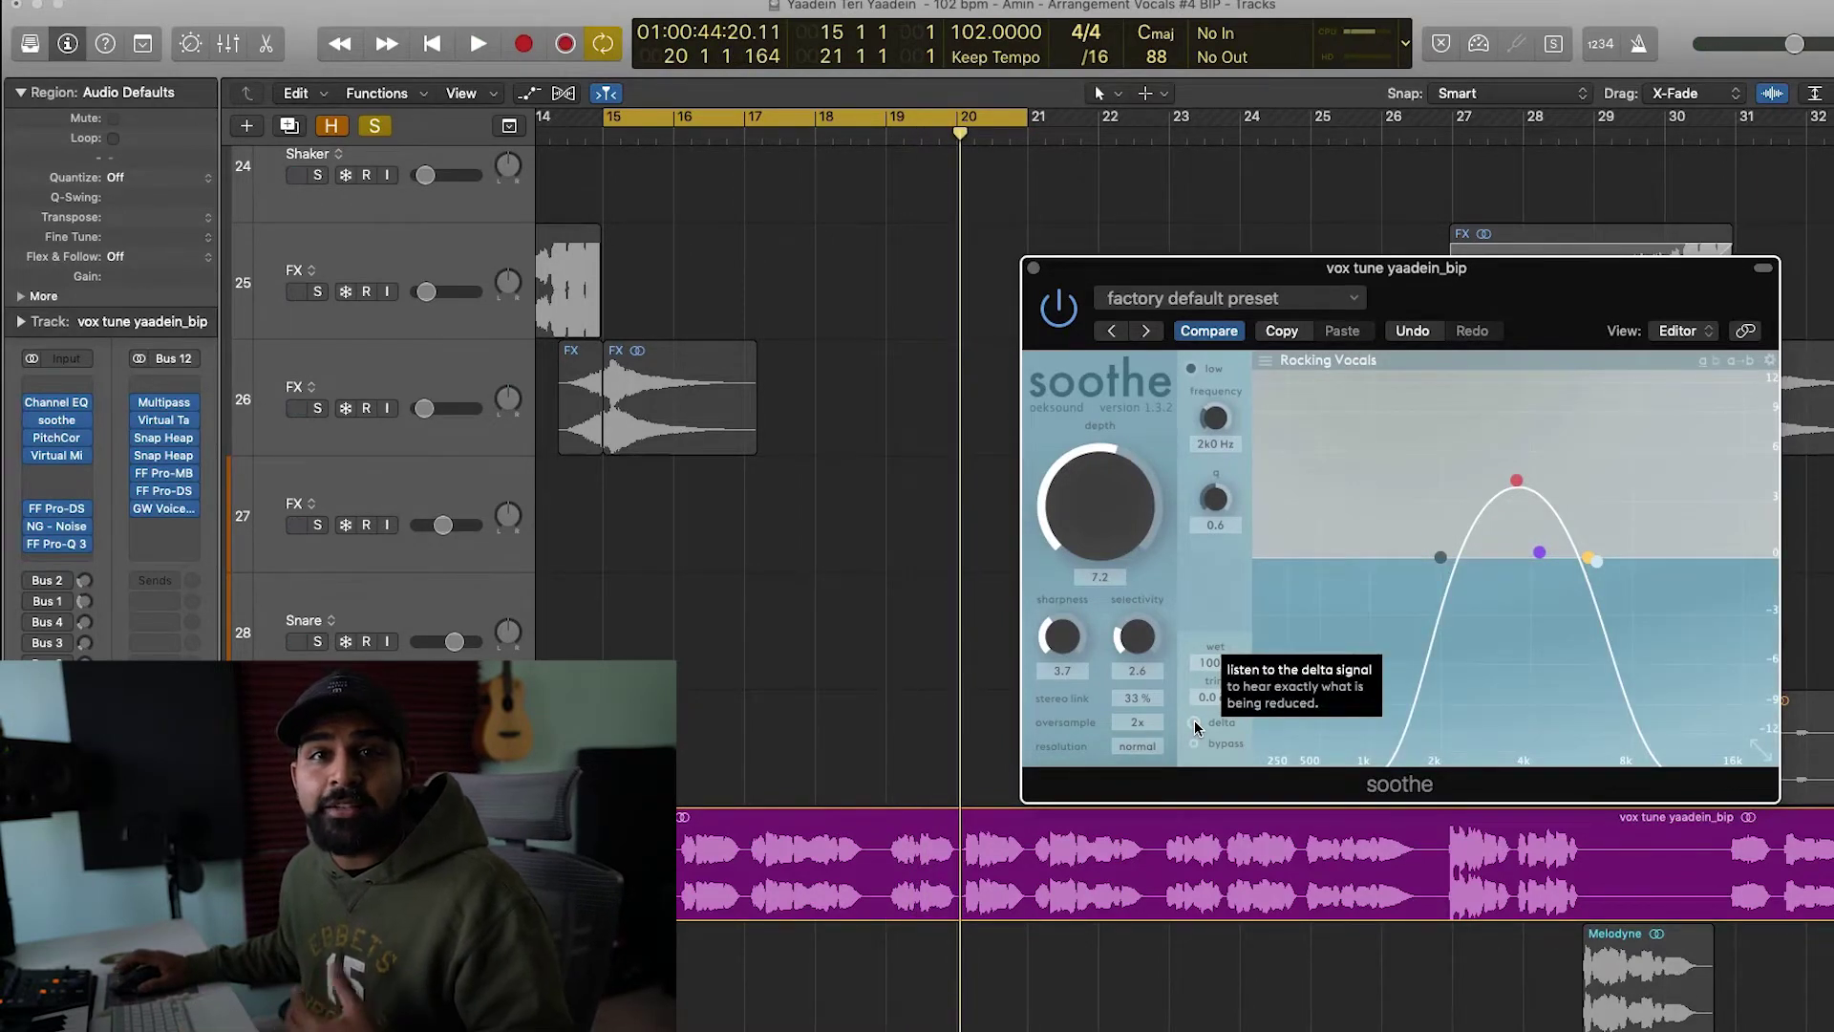
left_click(1276, 358)
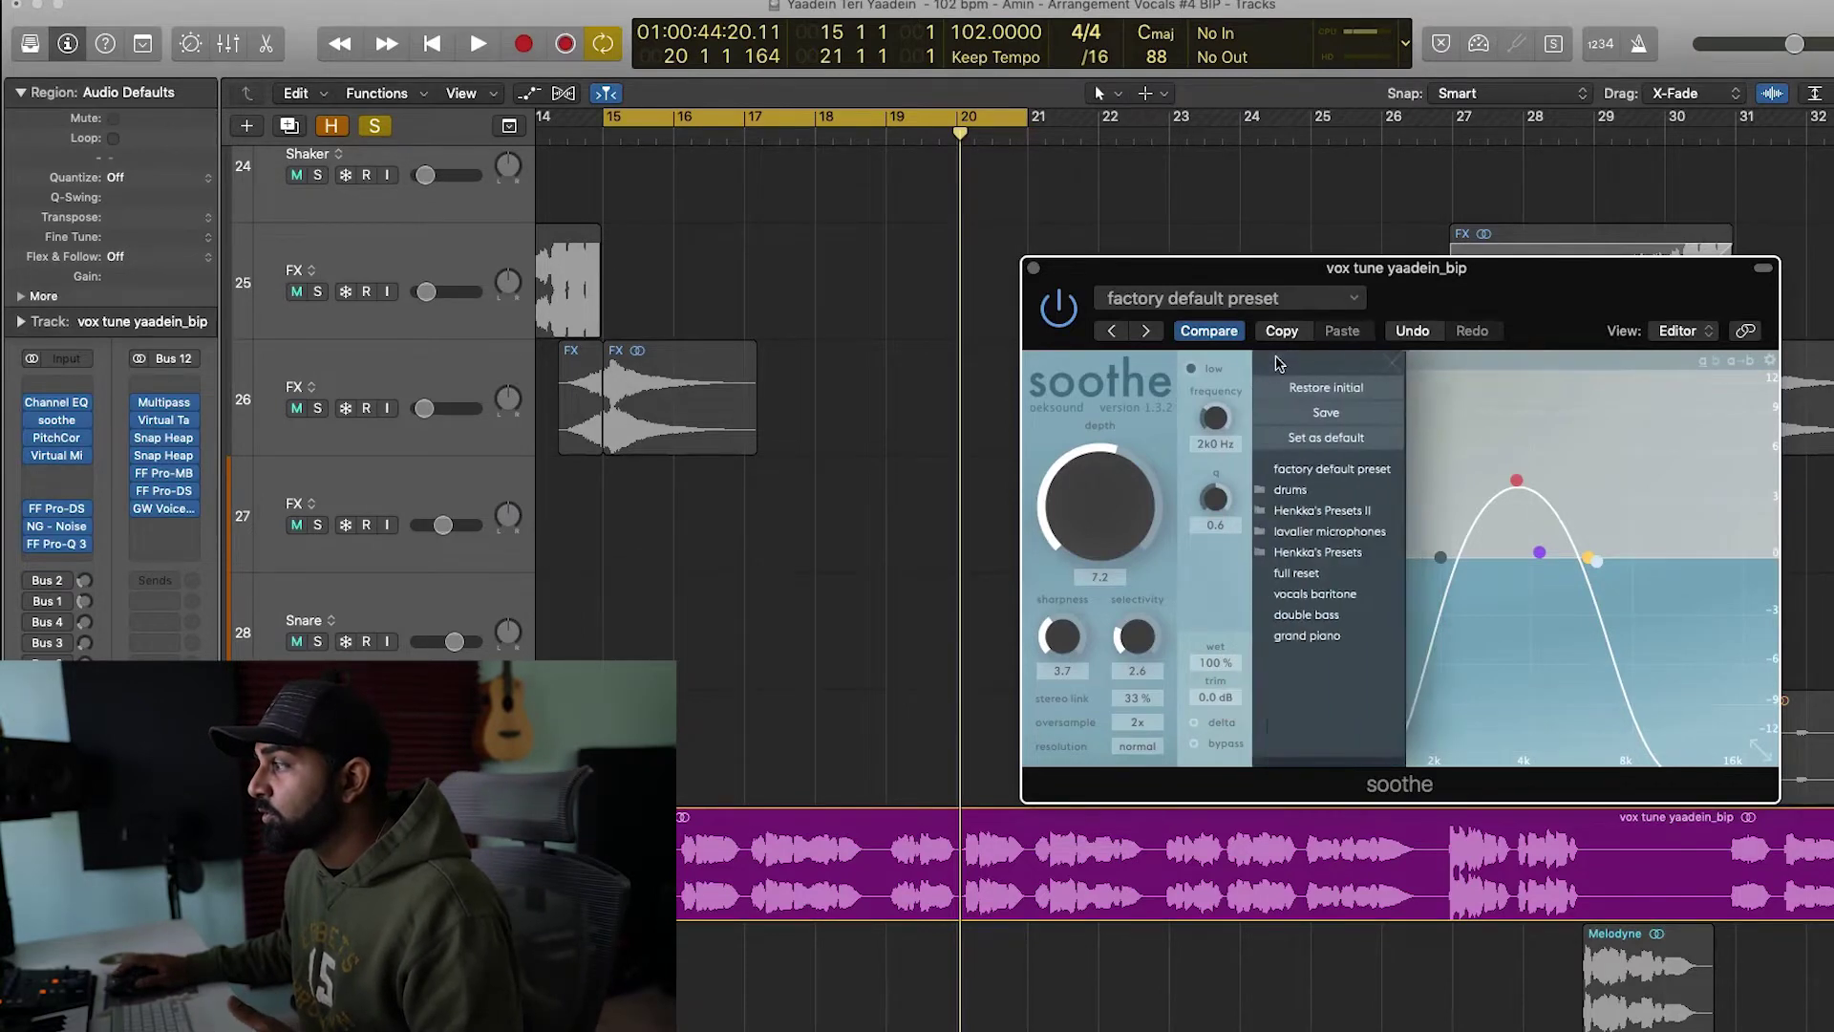
left_click(1498, 361)
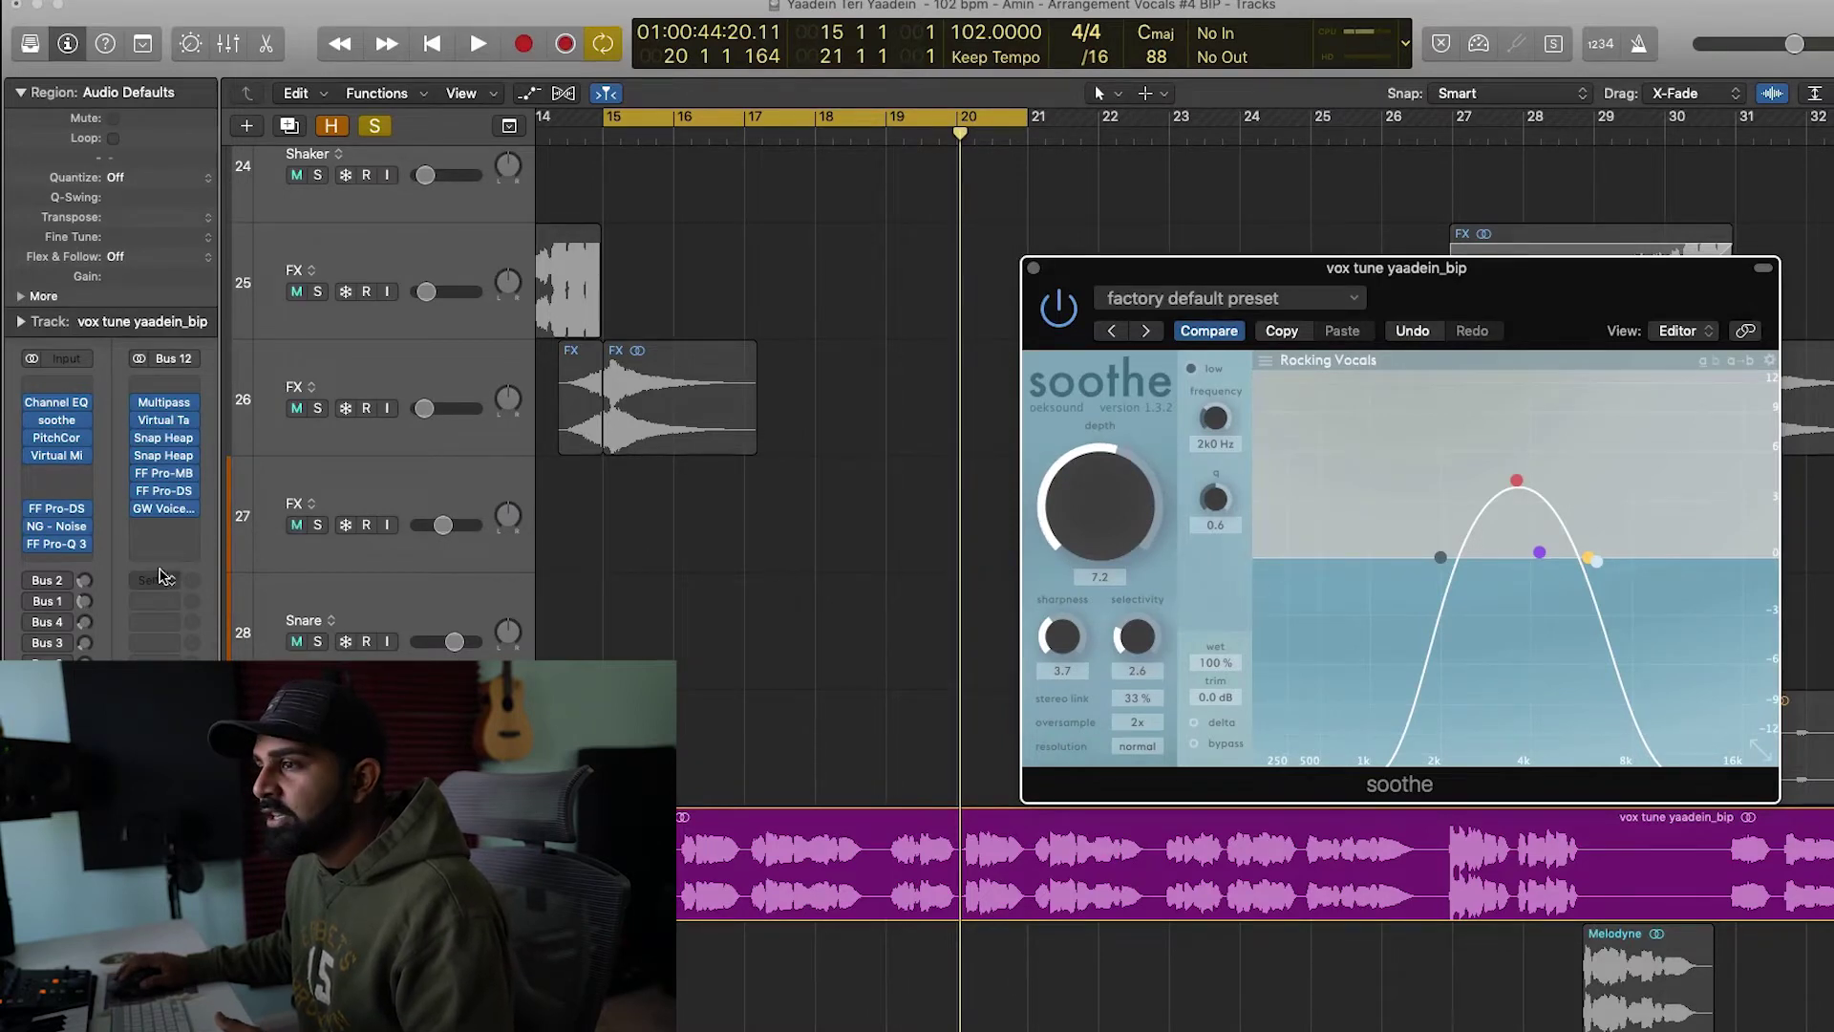
Step: Open the vocal's FabFilter Pro-Q 3, inspect the solo control of the 6500 Hz band and close the equalizer
left_click(55, 546)
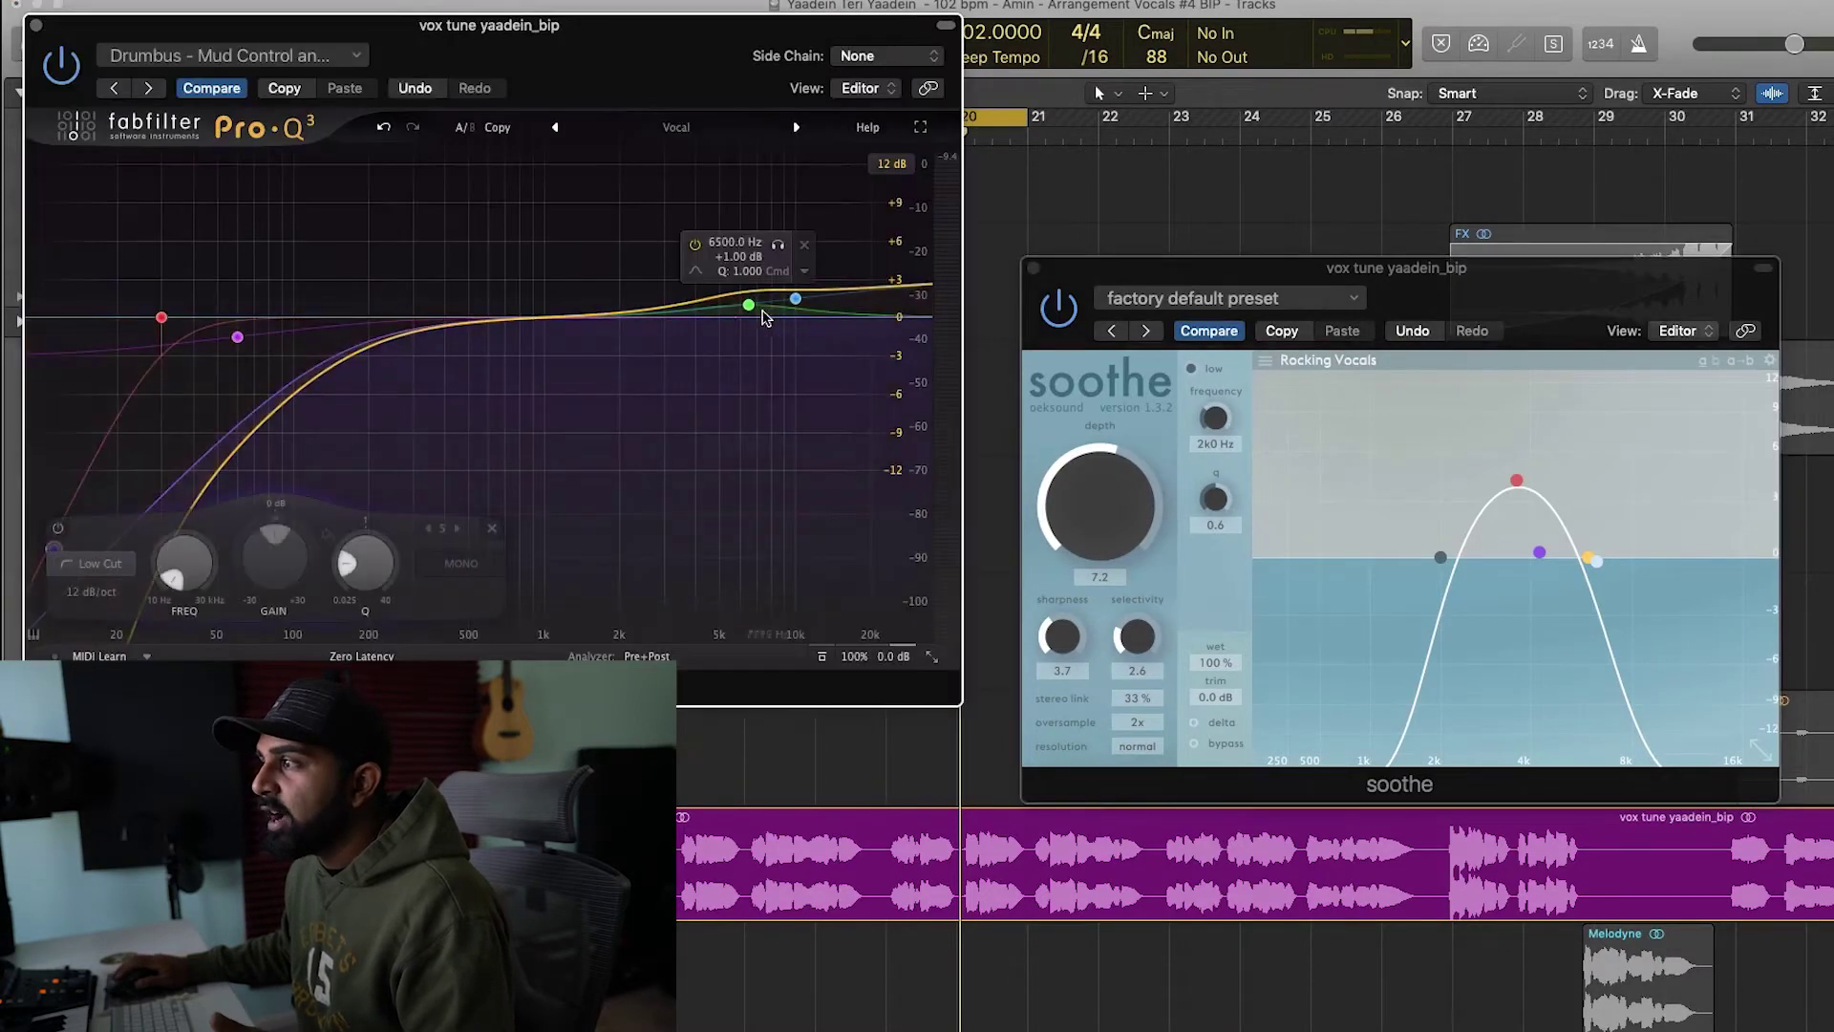
left_click(778, 247)
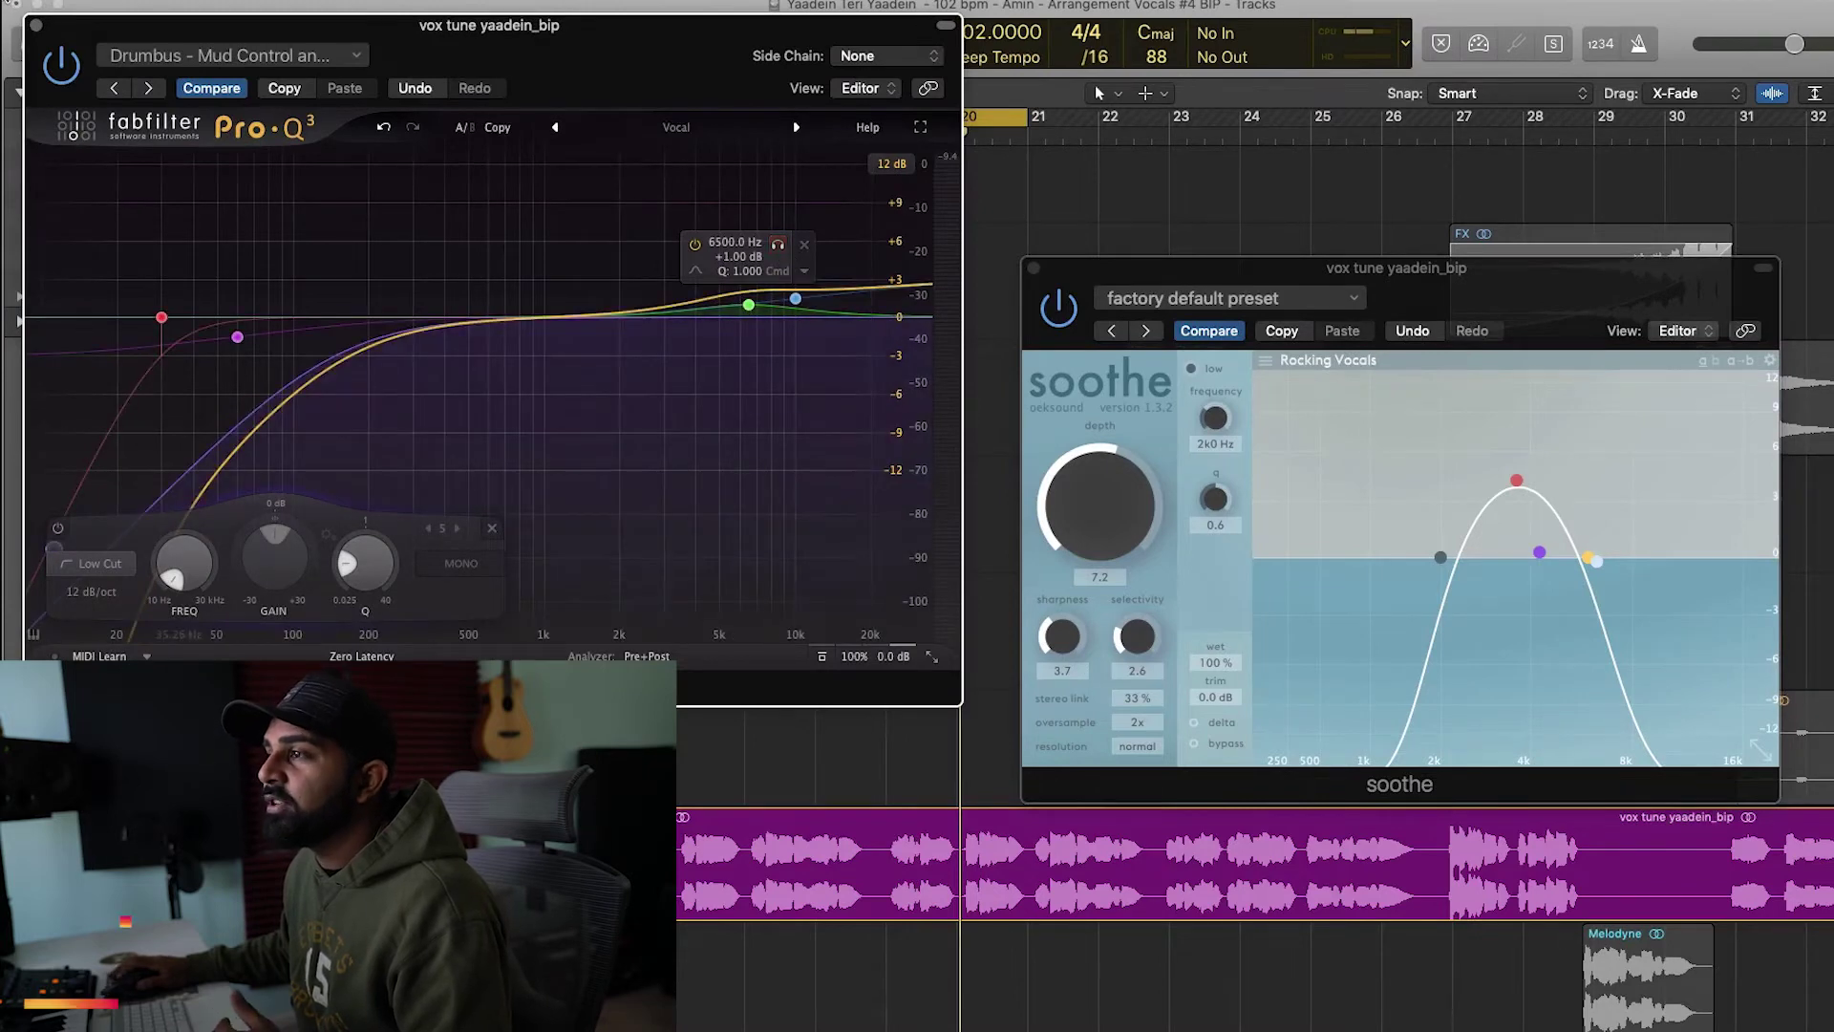
left_click(36, 25)
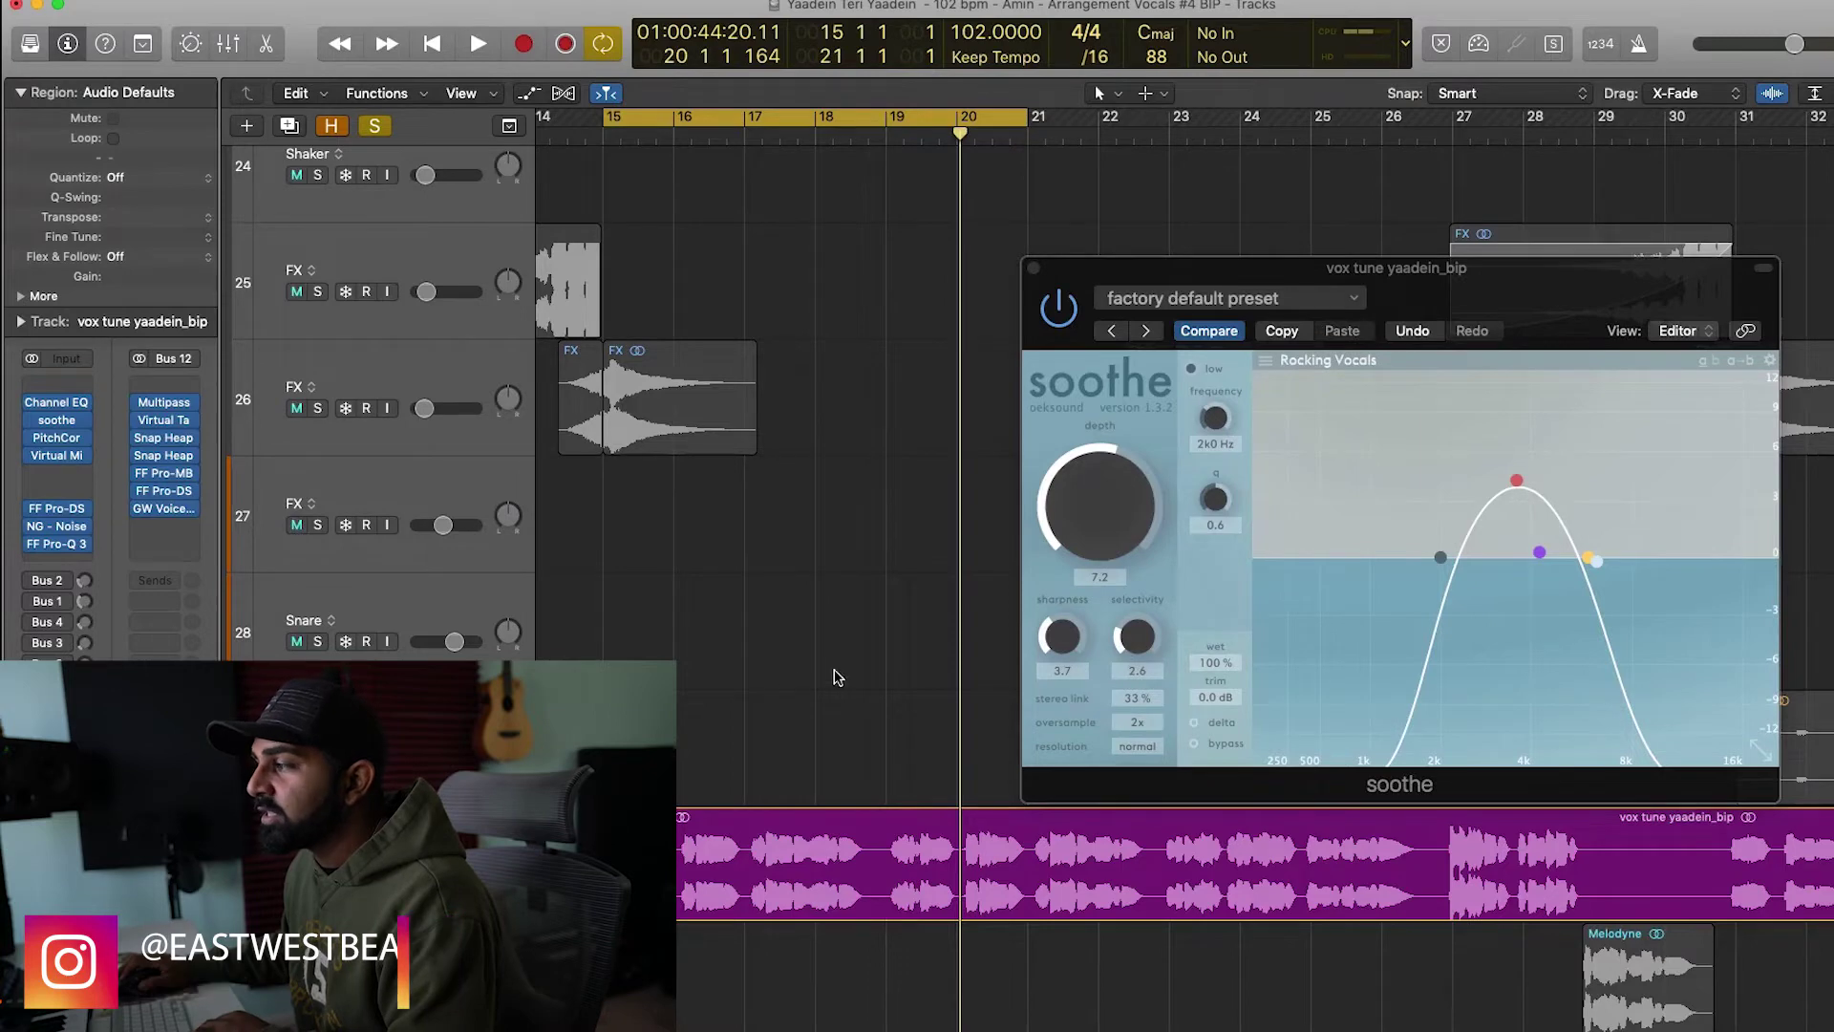
Step: Unsolo the vocal, select the Piano FX track and show the soothe plug-in of the AD Mastering bus beside the vocal's
scroll(395, 539, "up", 15)
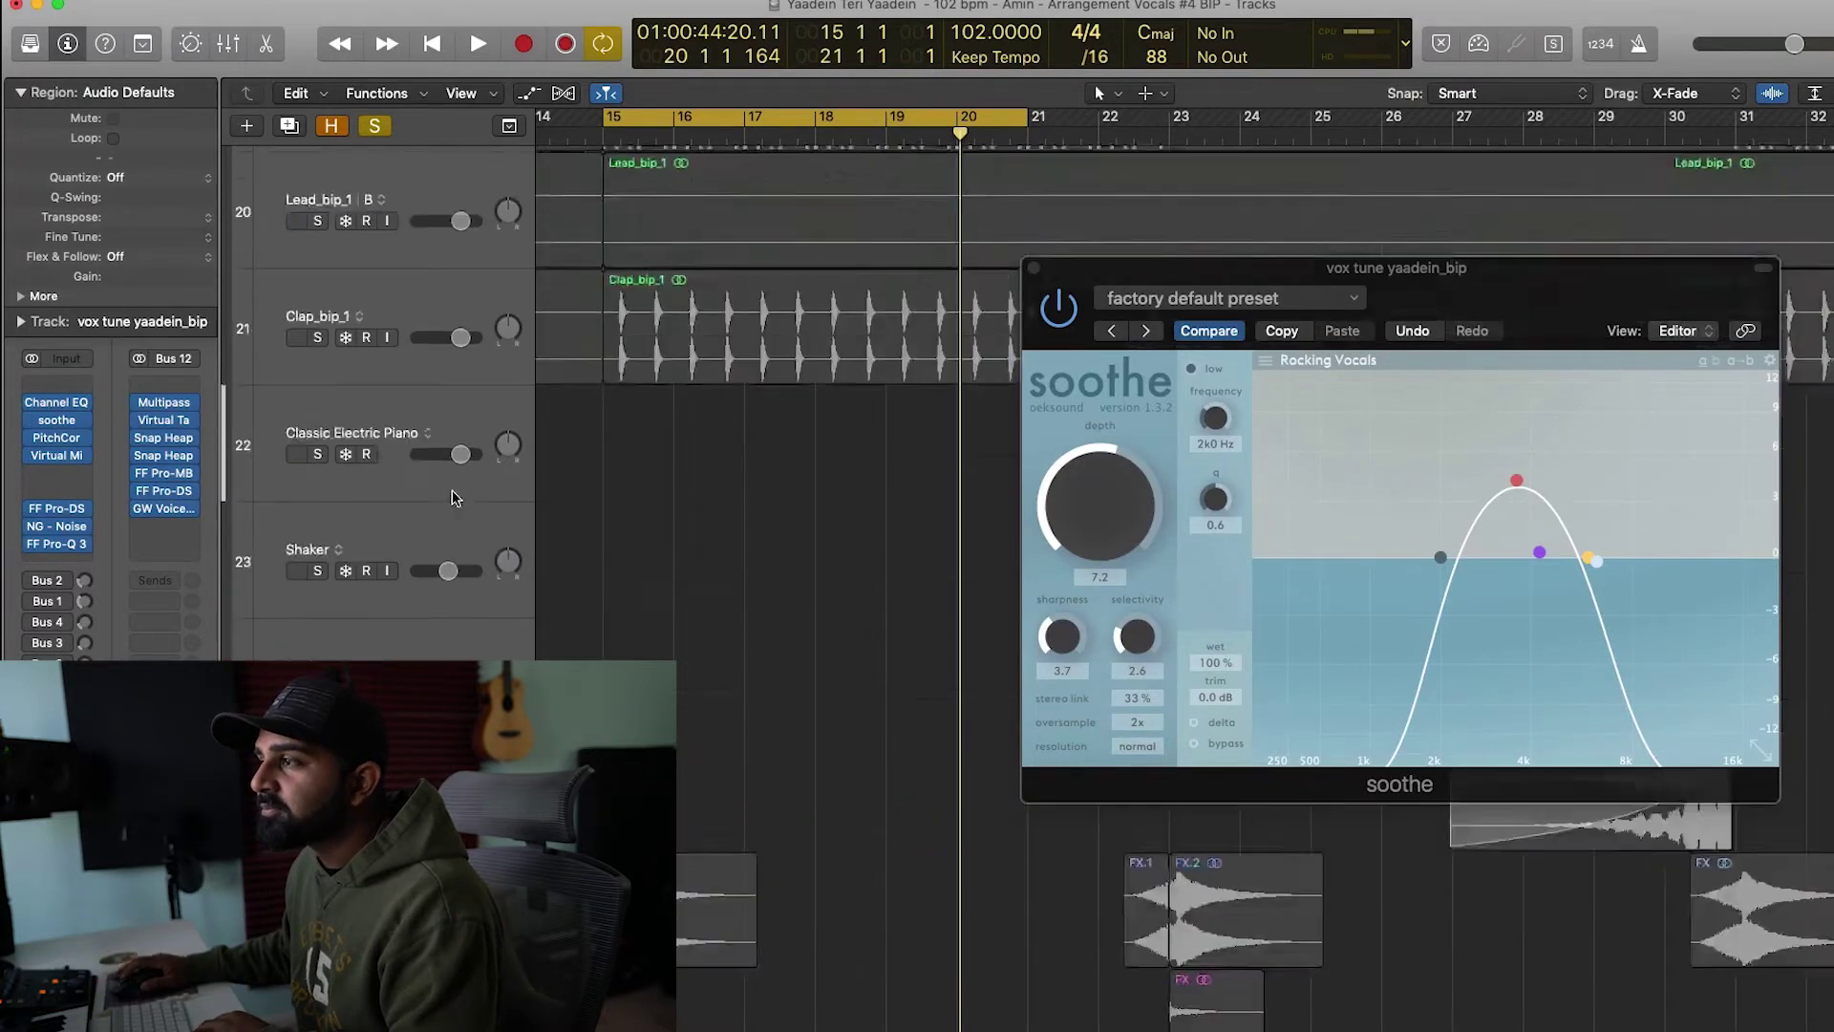
scroll(359, 626, "up", 5)
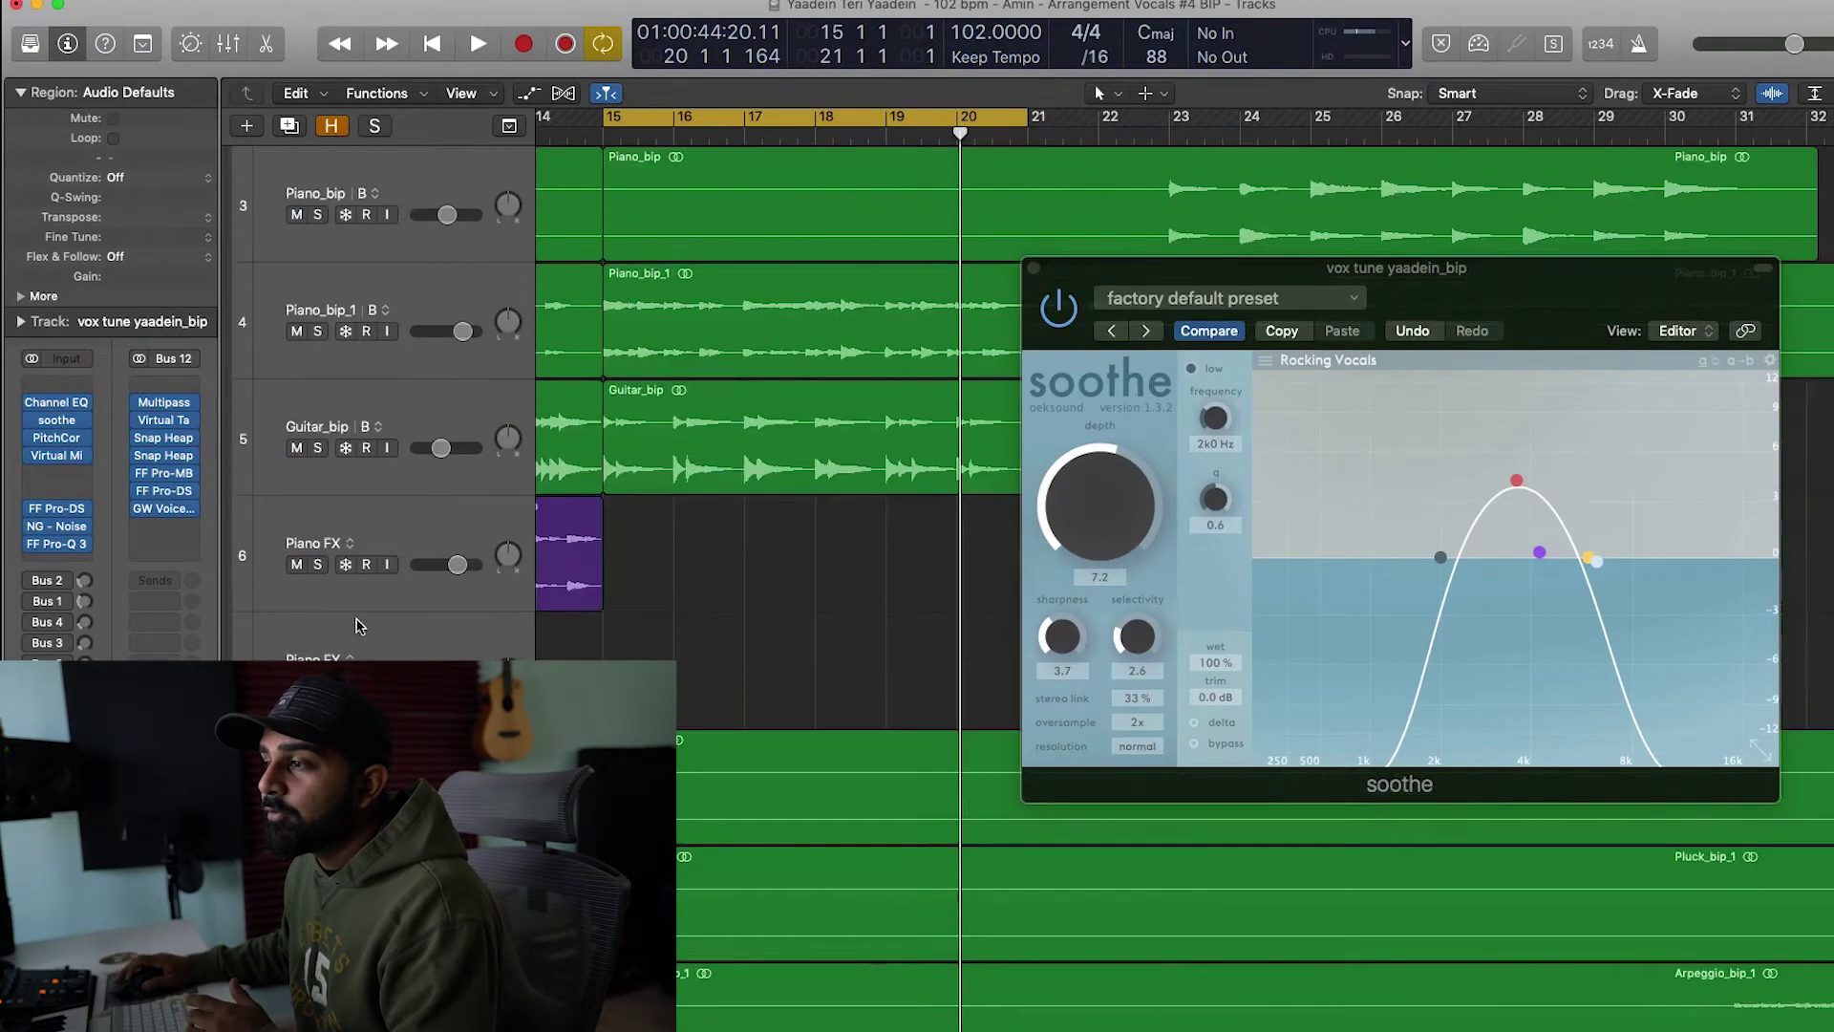
left_click(303, 528)
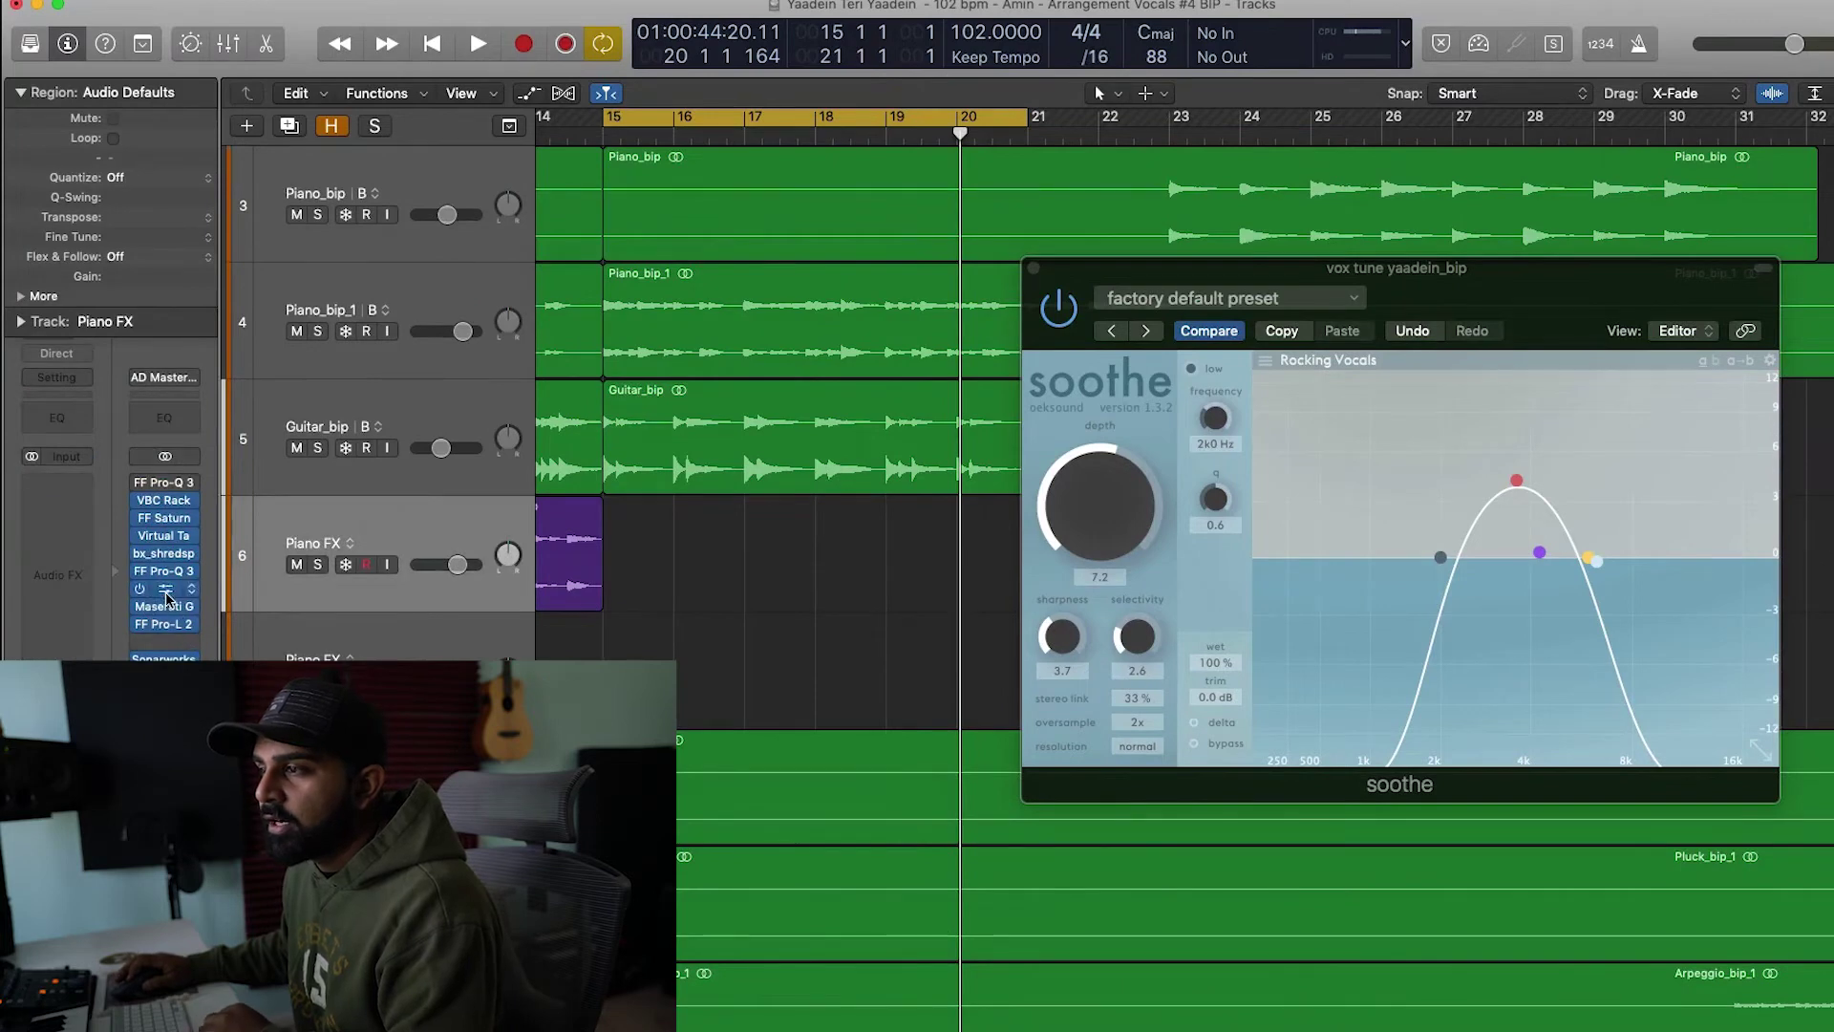
left_click(163, 588)
left_click_drag(587, 37, 960, 266)
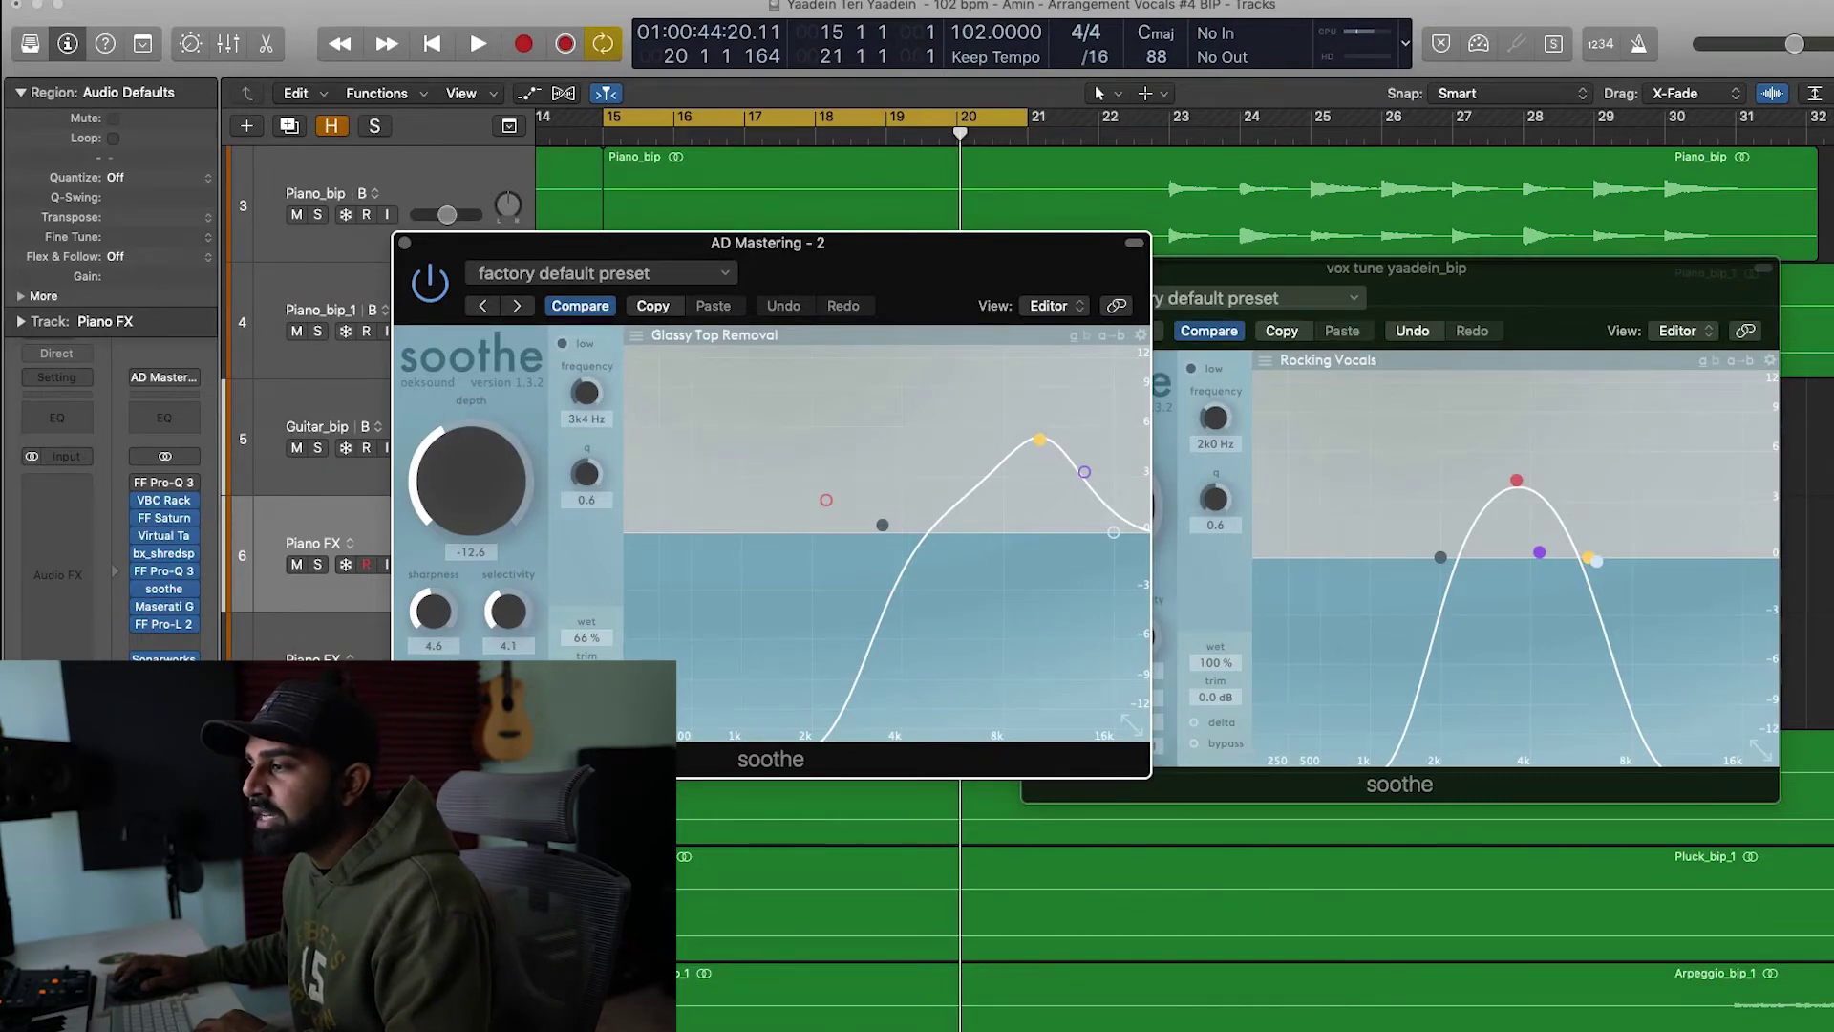
Step: Play the full mix, compare the mastering soothe with bypass on and off, and listen to its delta signal
key("space")
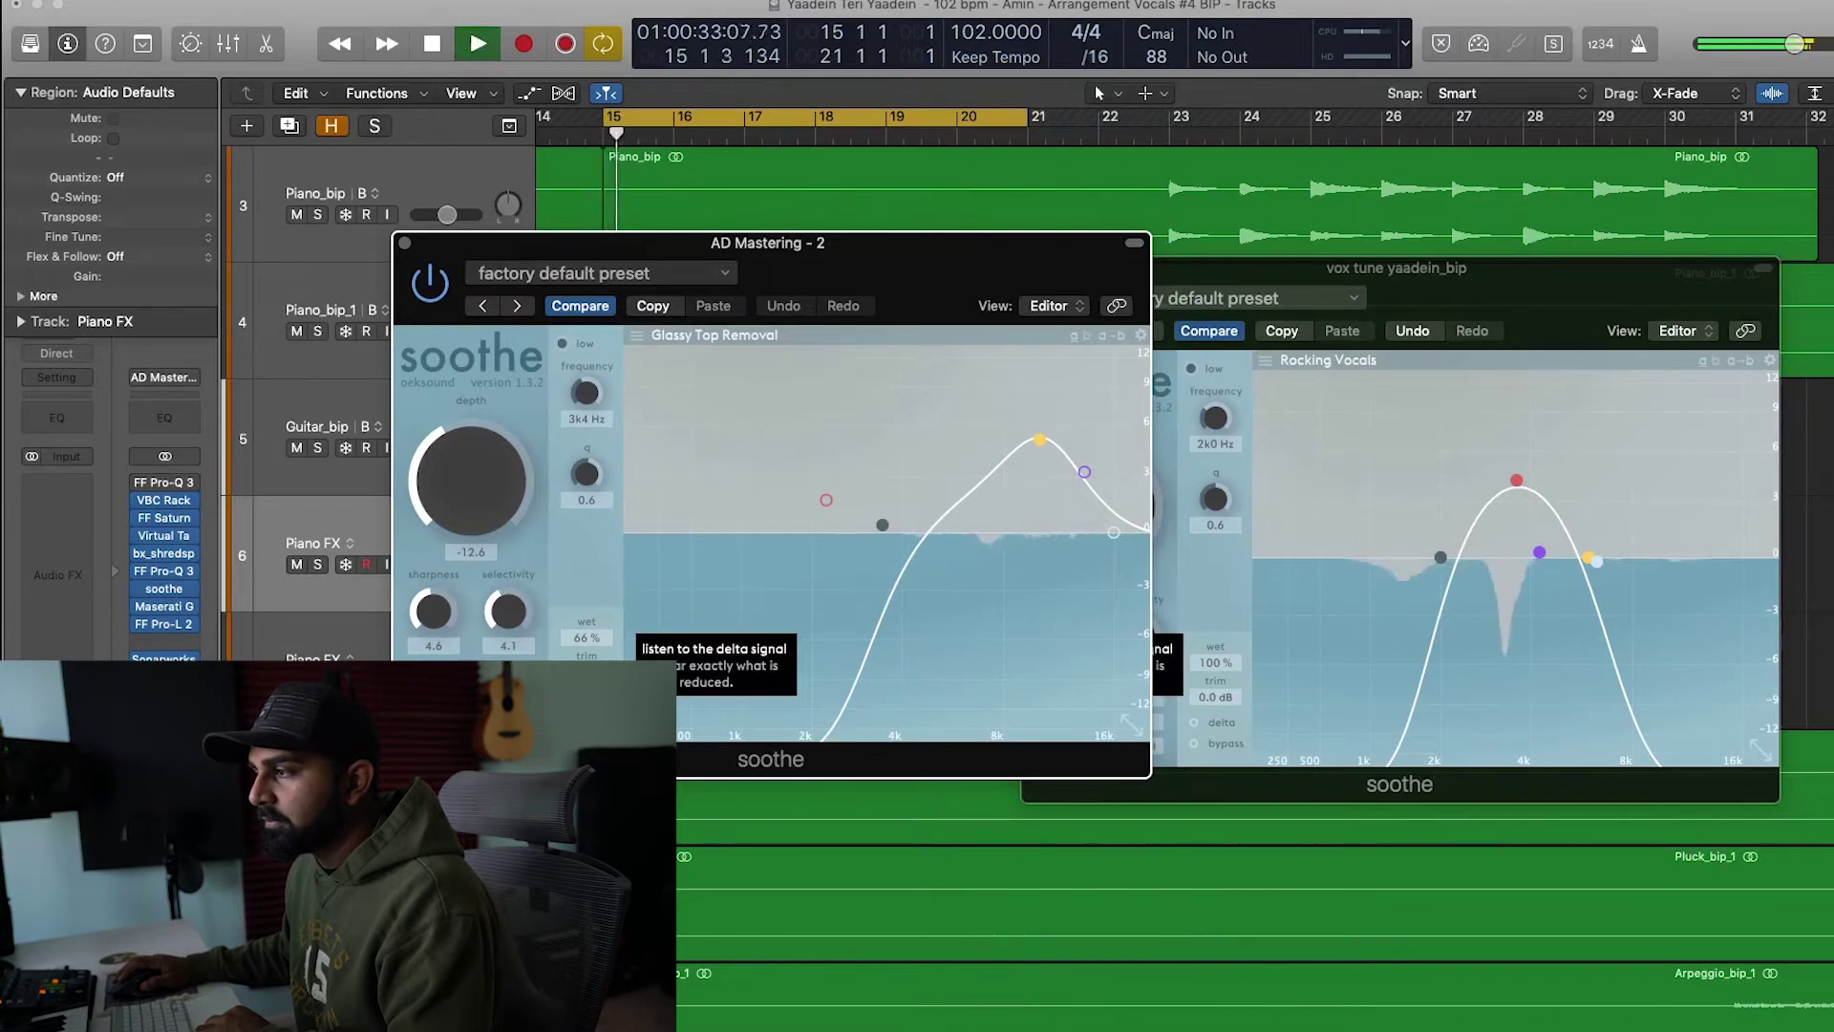
left_click(594, 718)
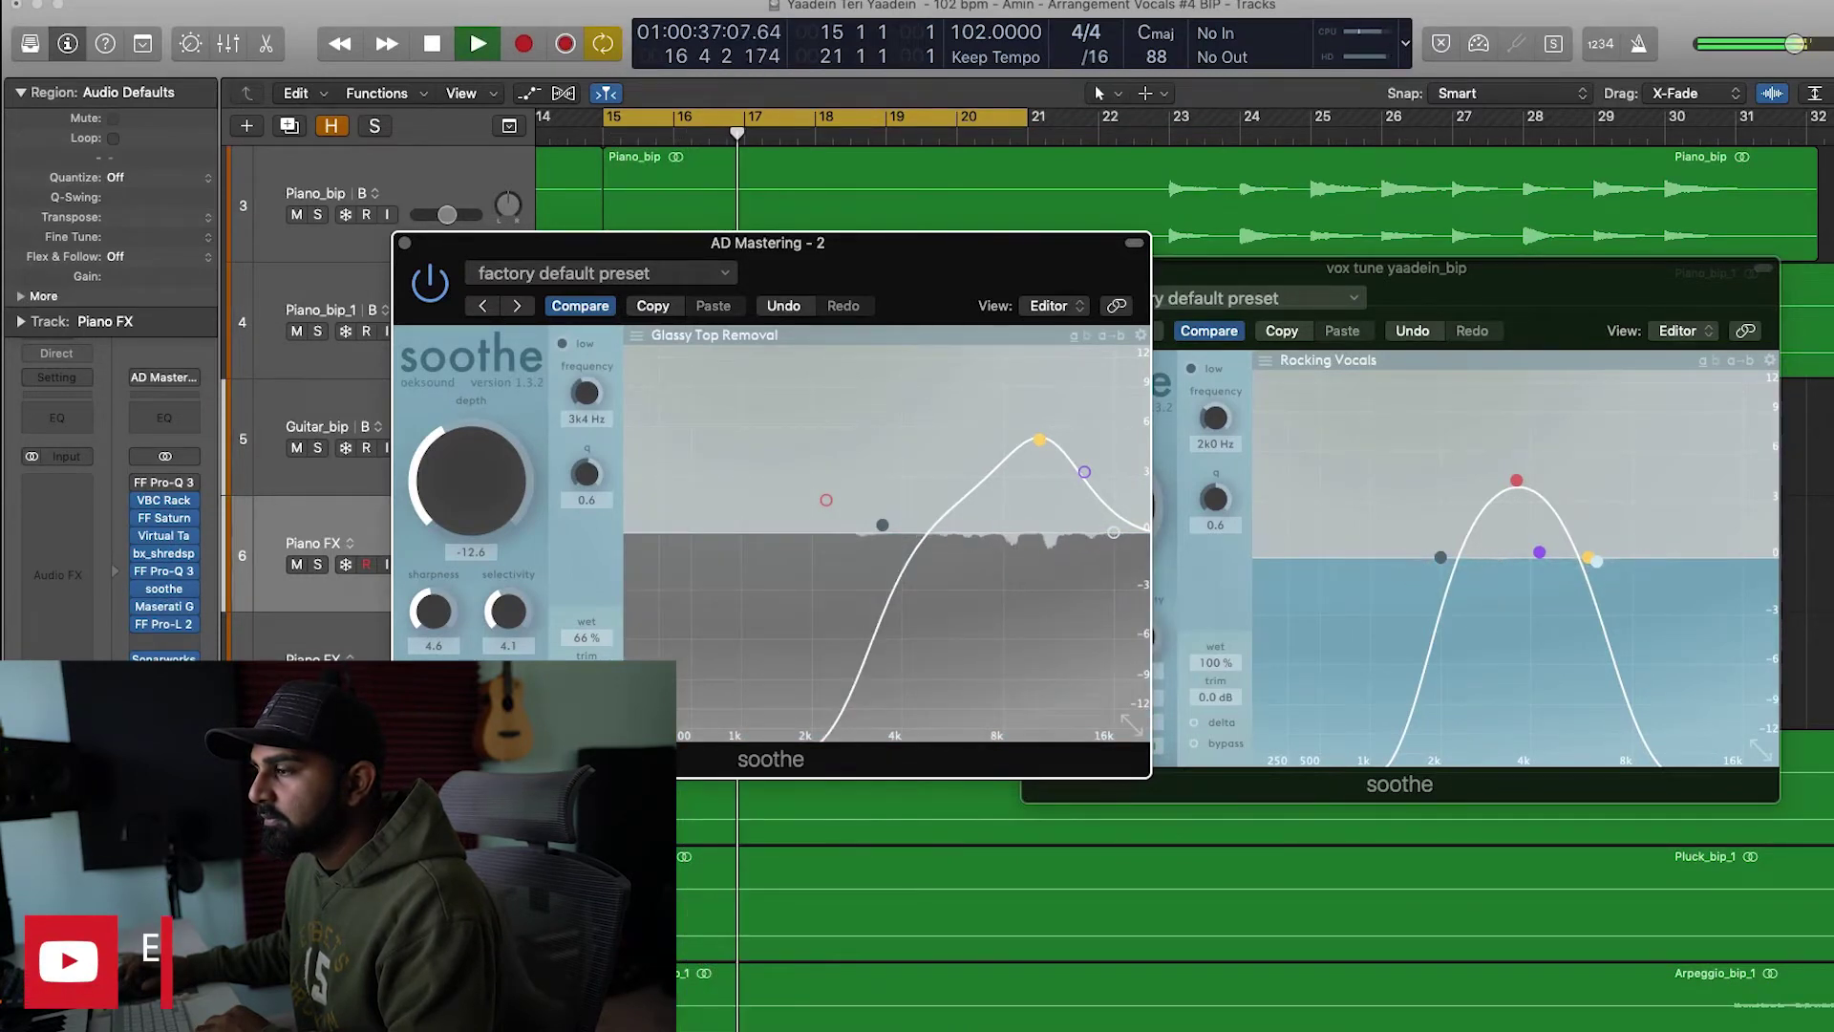
left_click(594, 719)
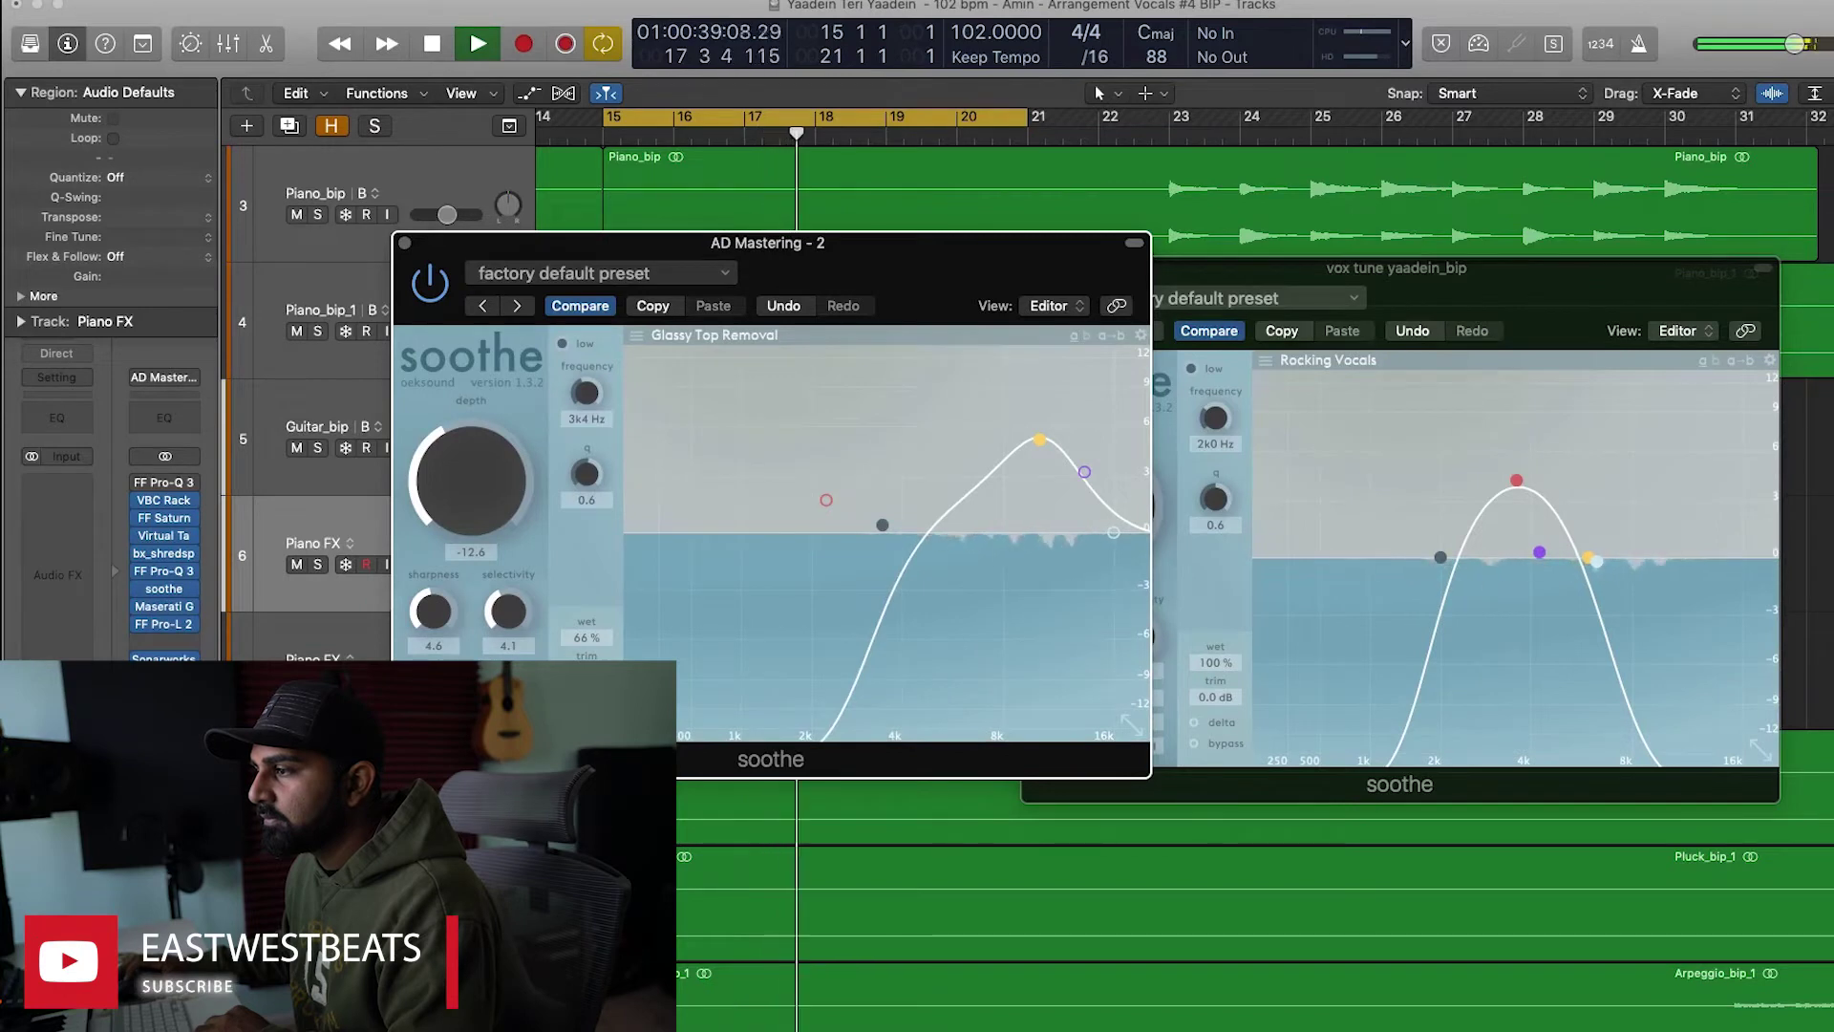
left_click(594, 719)
left_click(594, 718)
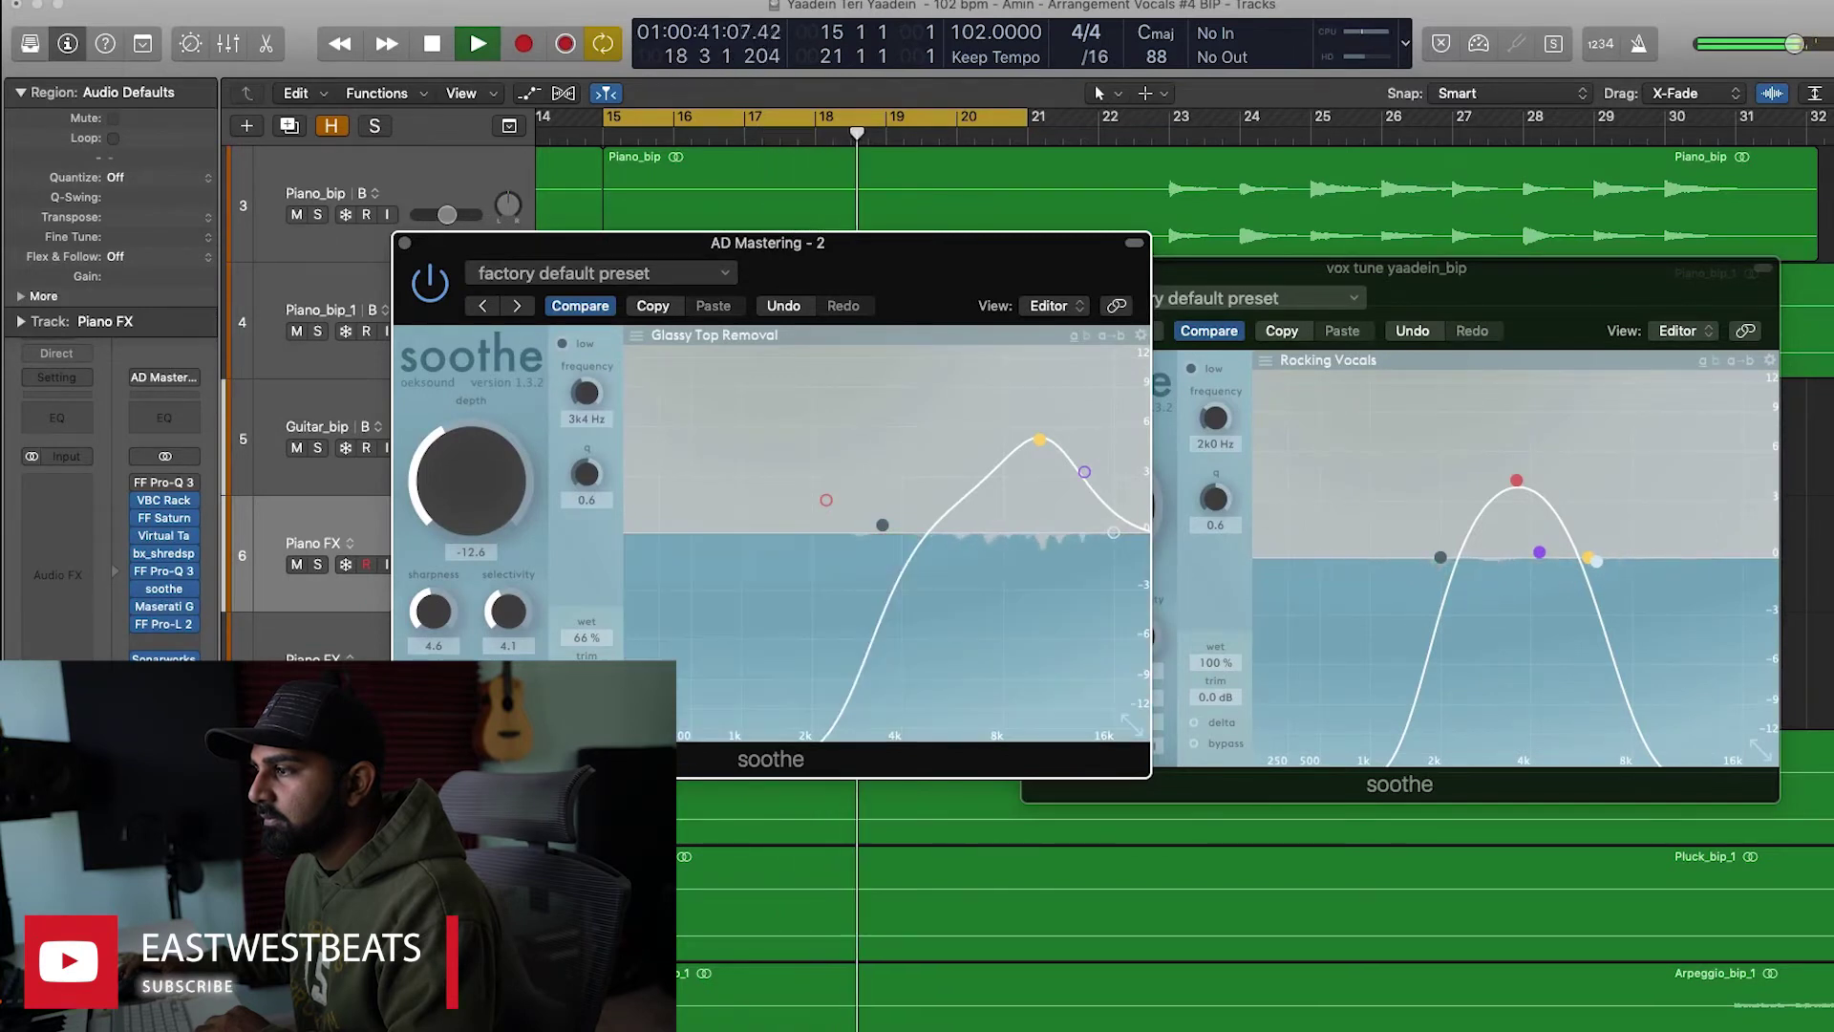
left_click(588, 698)
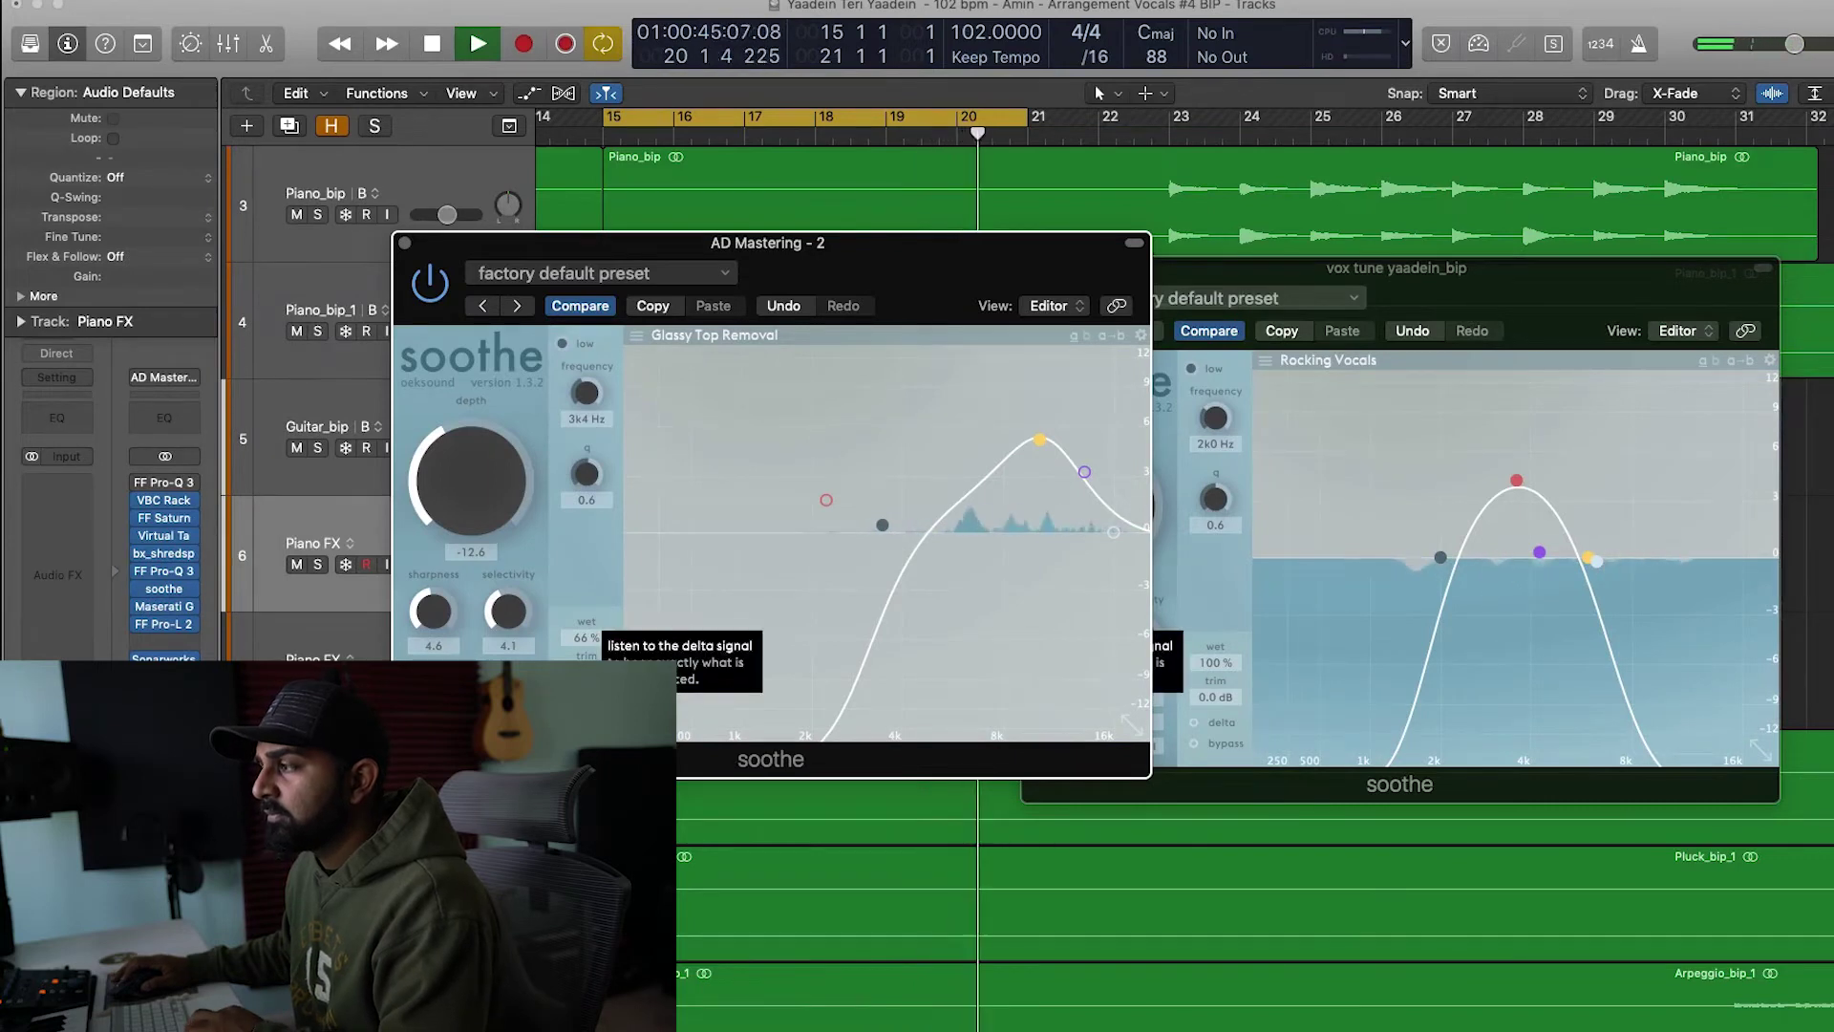
key("space")
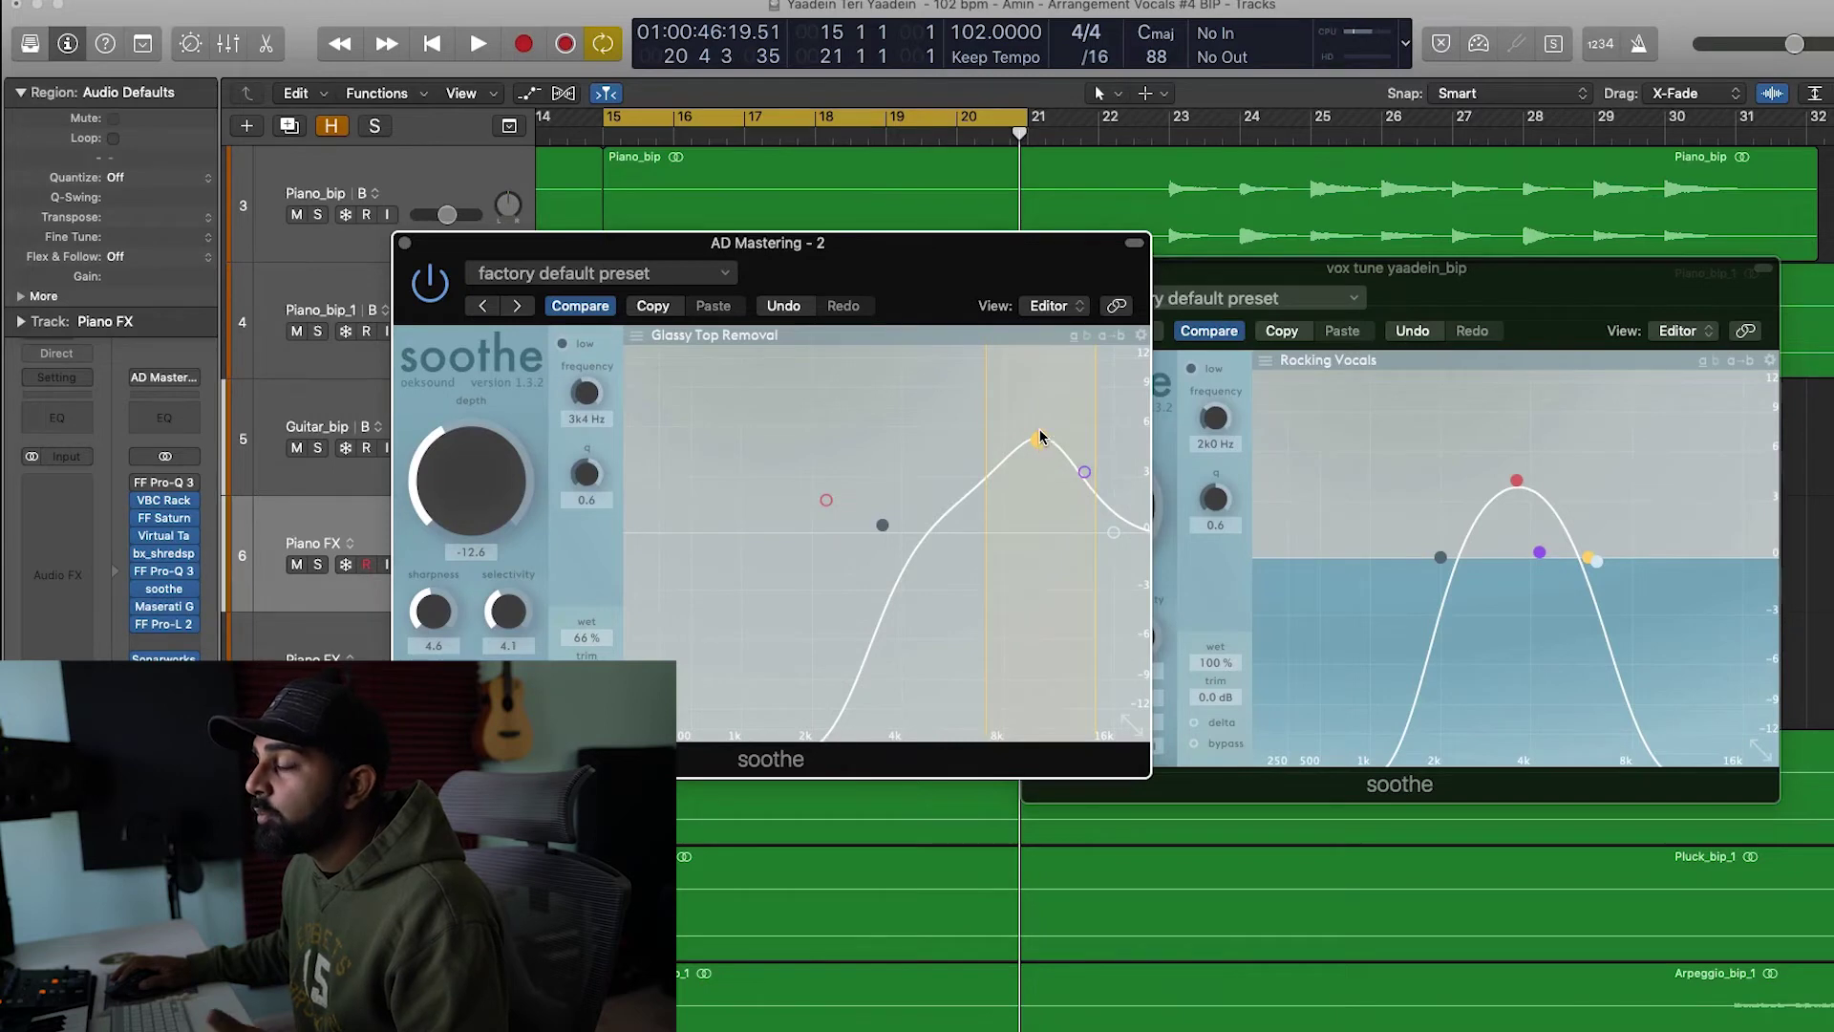
Step: Copy the mastering soothe's settings, try band 2 at 8k8 Hz with 2.8 dB sens, and paste the copied settings back
left_click(658, 306)
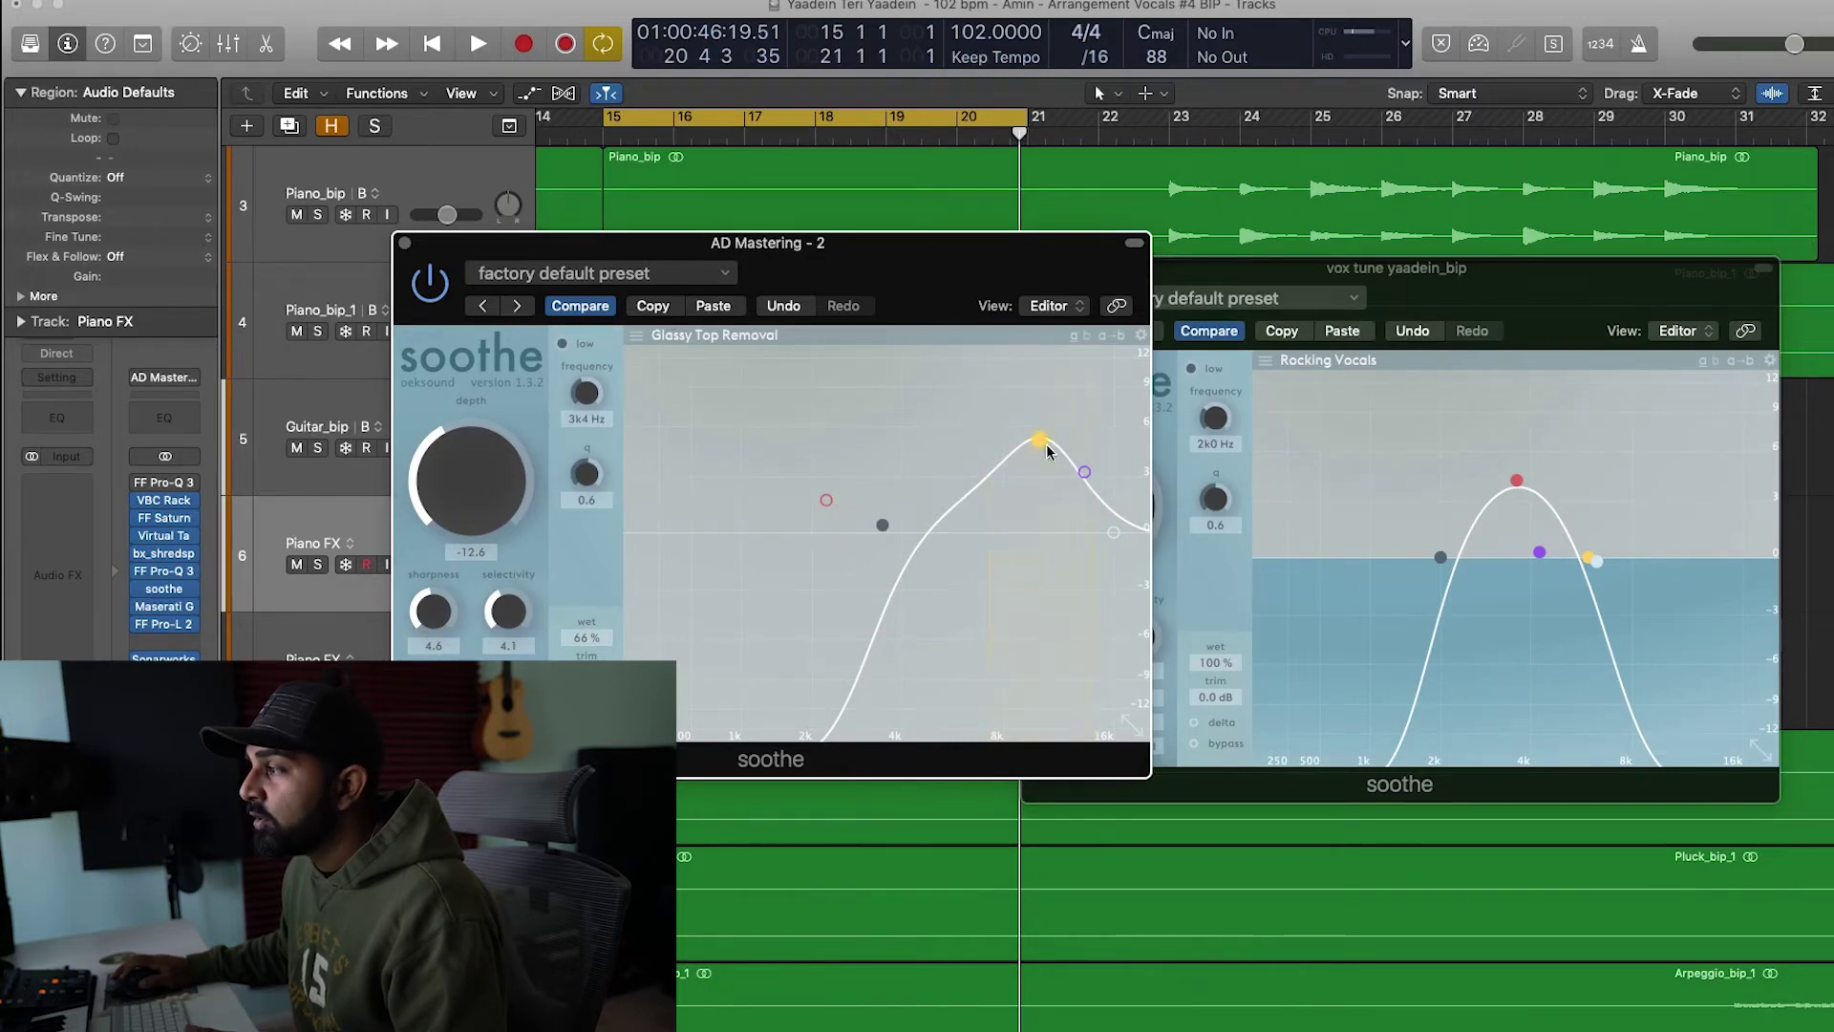
left_click_drag(1047, 451, 1021, 482)
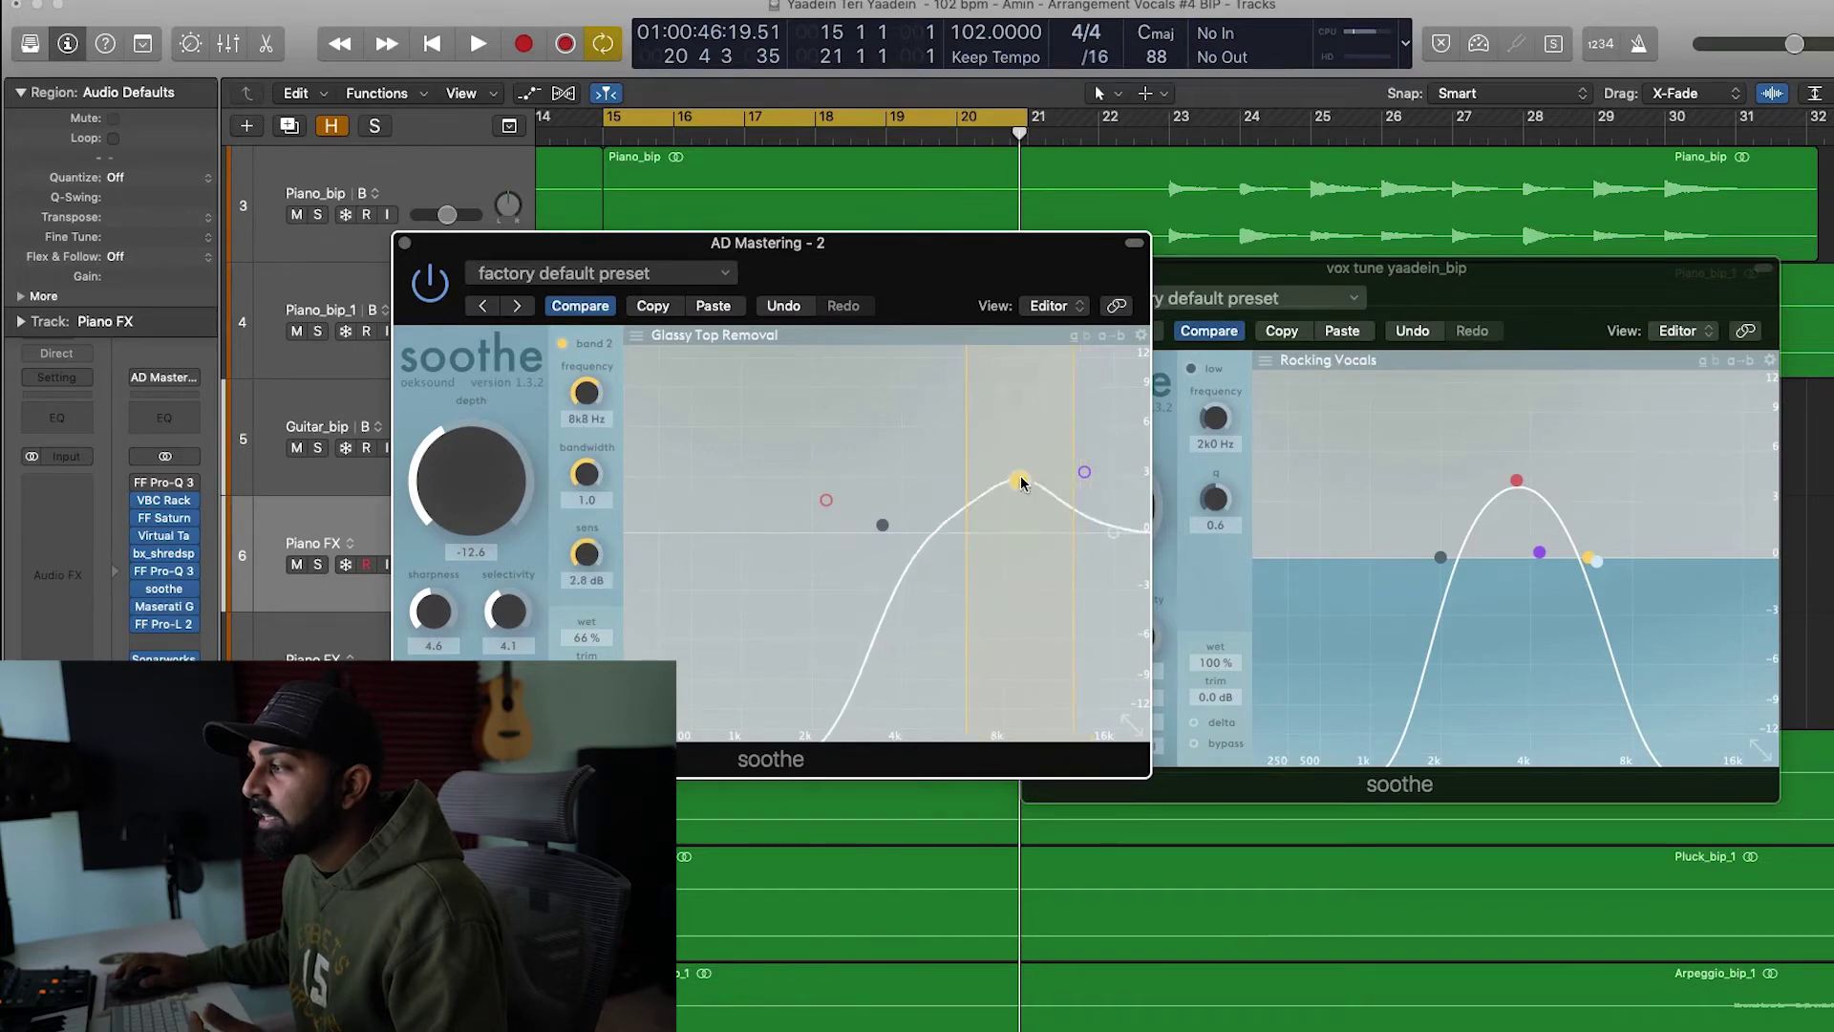
left_click(713, 306)
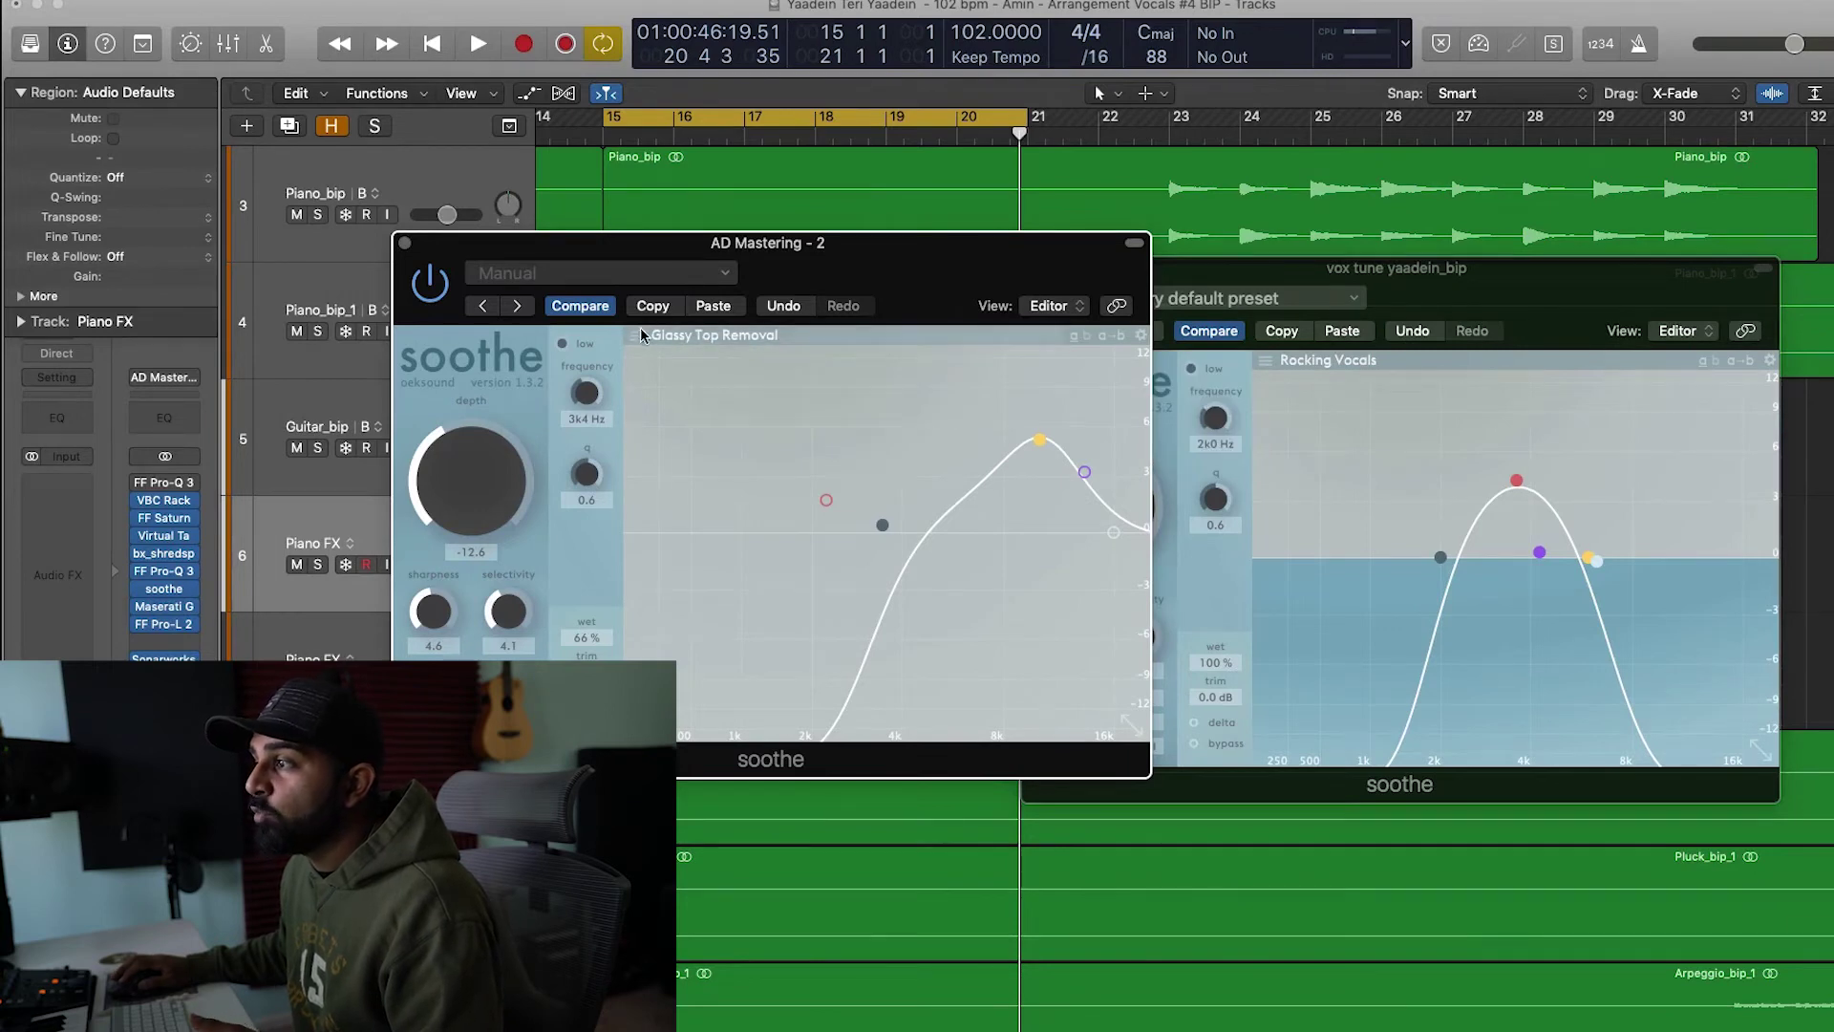
Step: Browse the Henkka's Presets and Henkka's Presets II folders in the mastering soothe's preset list
left_click(707, 336)
mouse_move(683, 528)
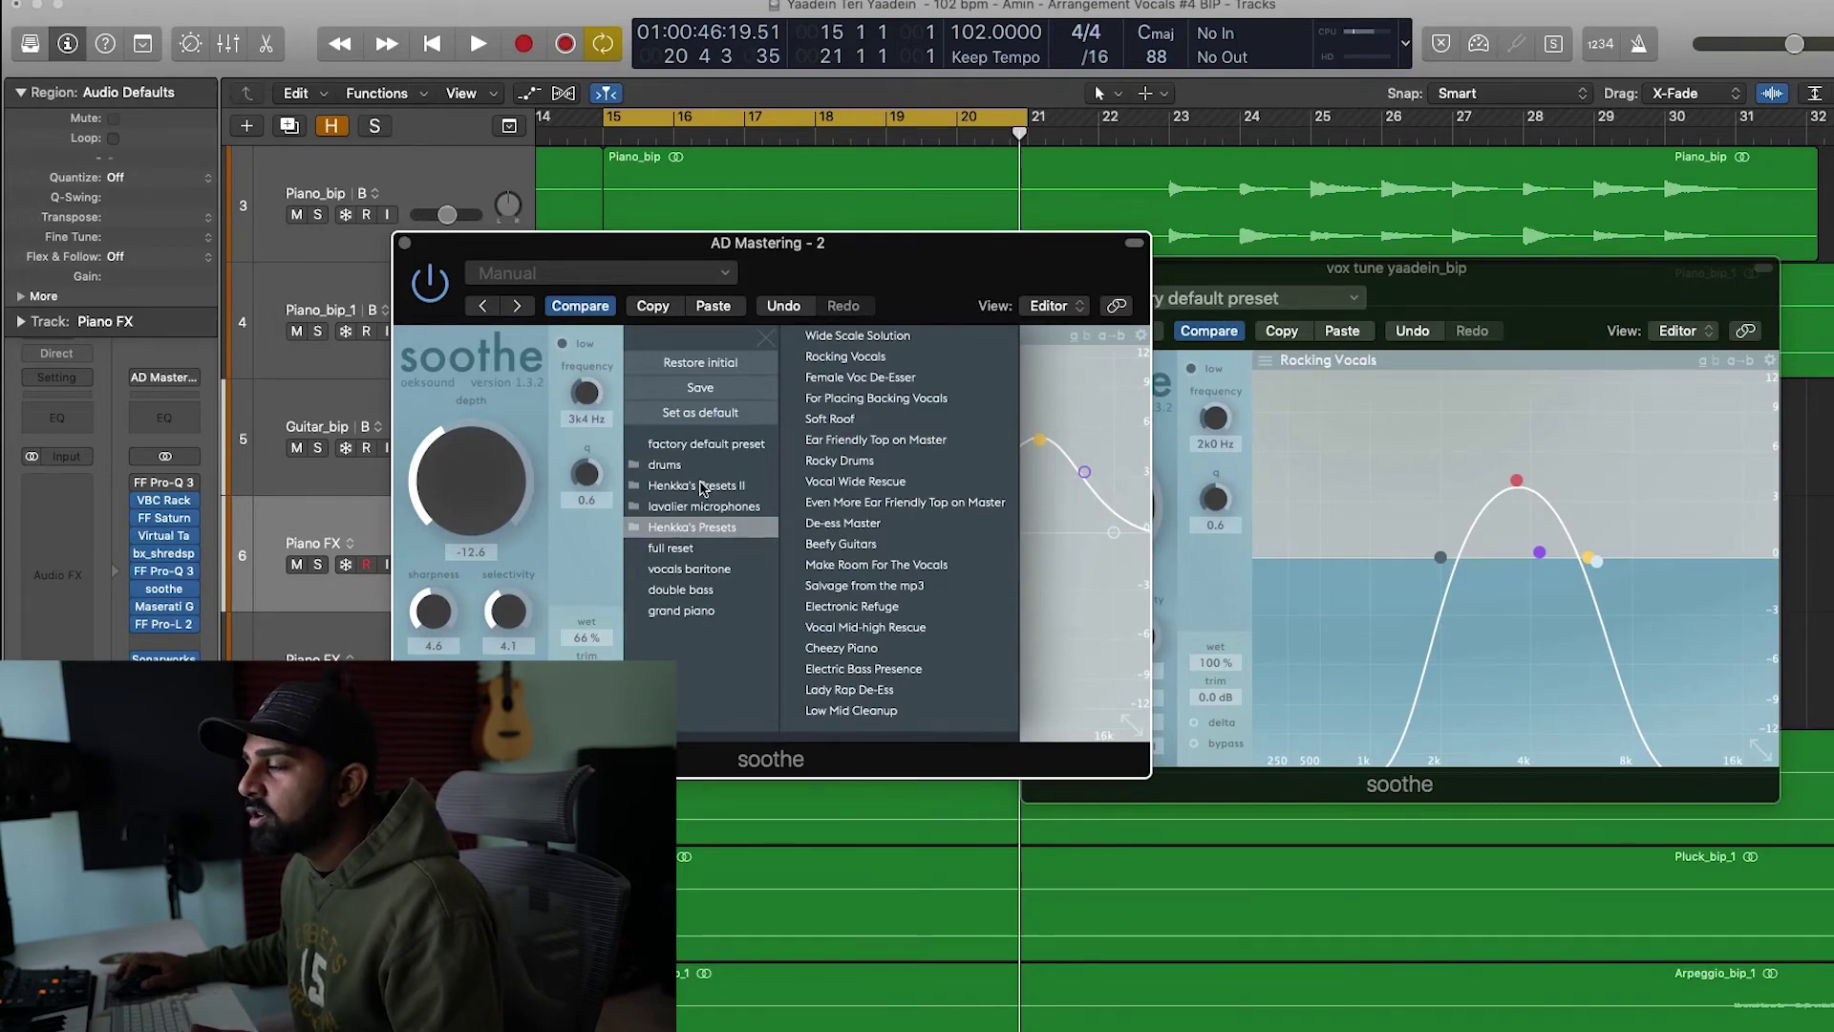
mouse_move(704, 488)
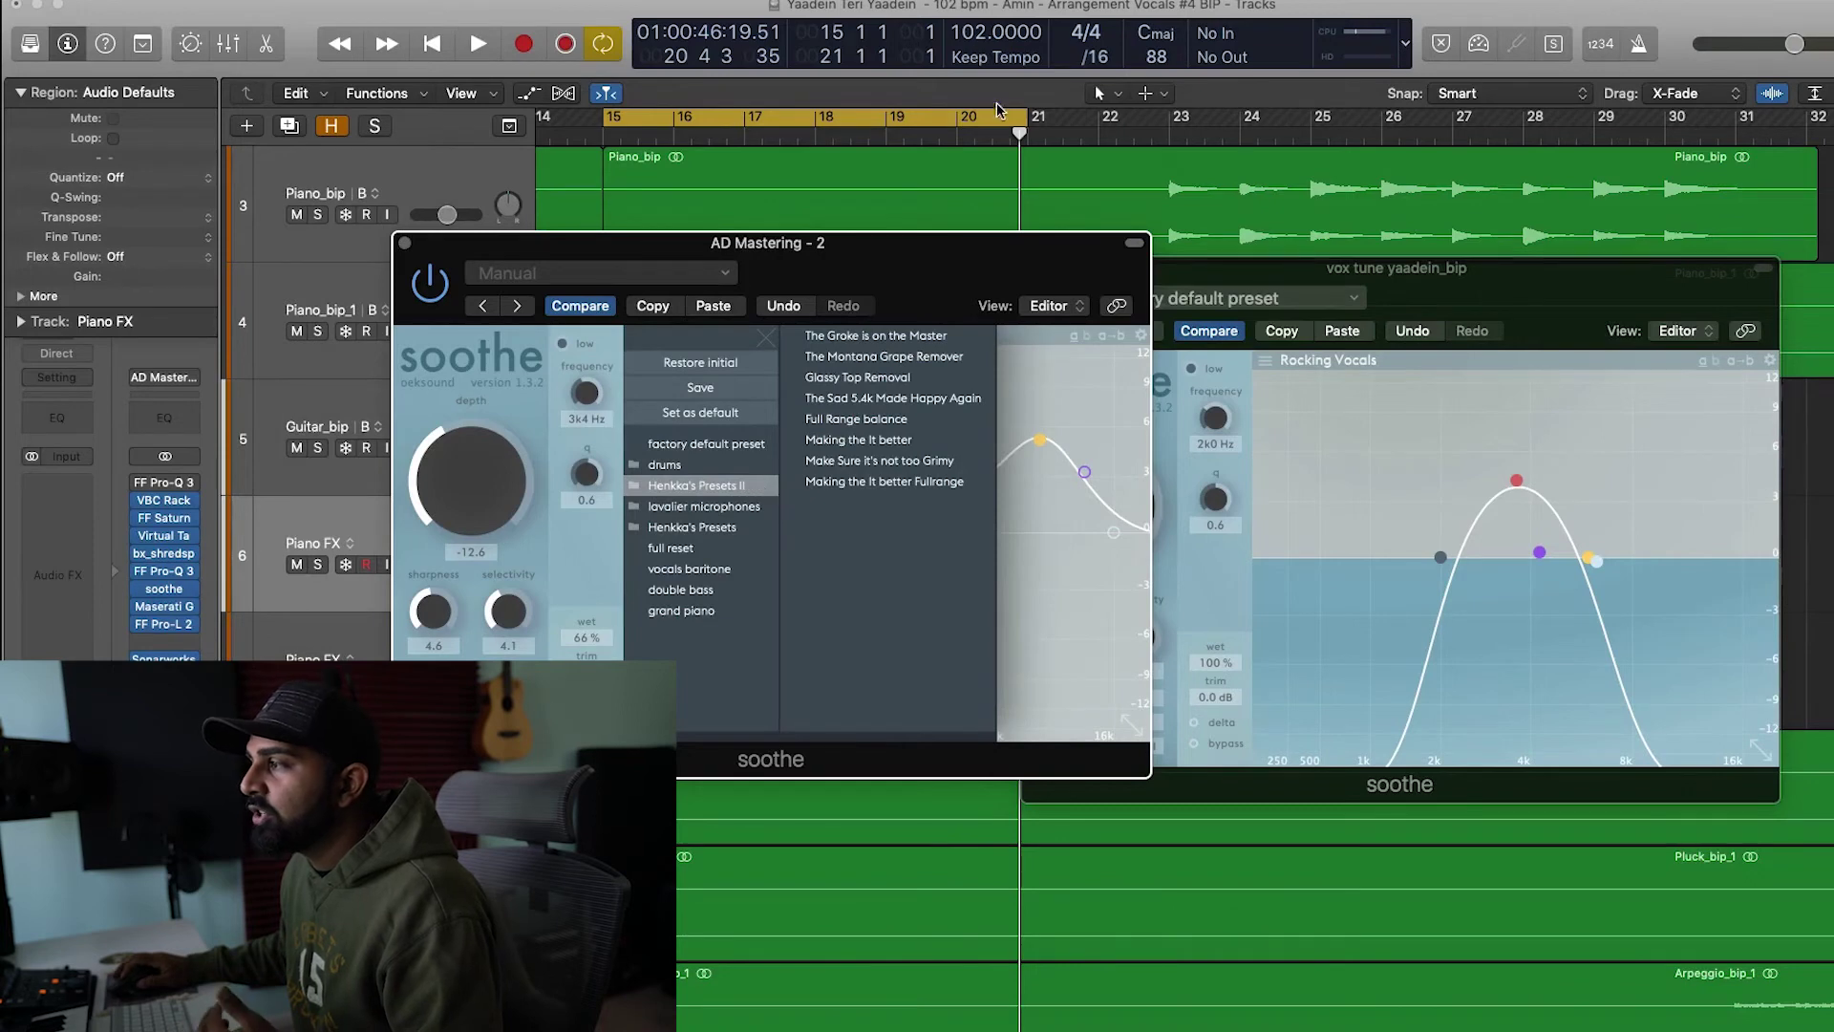
left_click_drag(920, 265, 1185, 231)
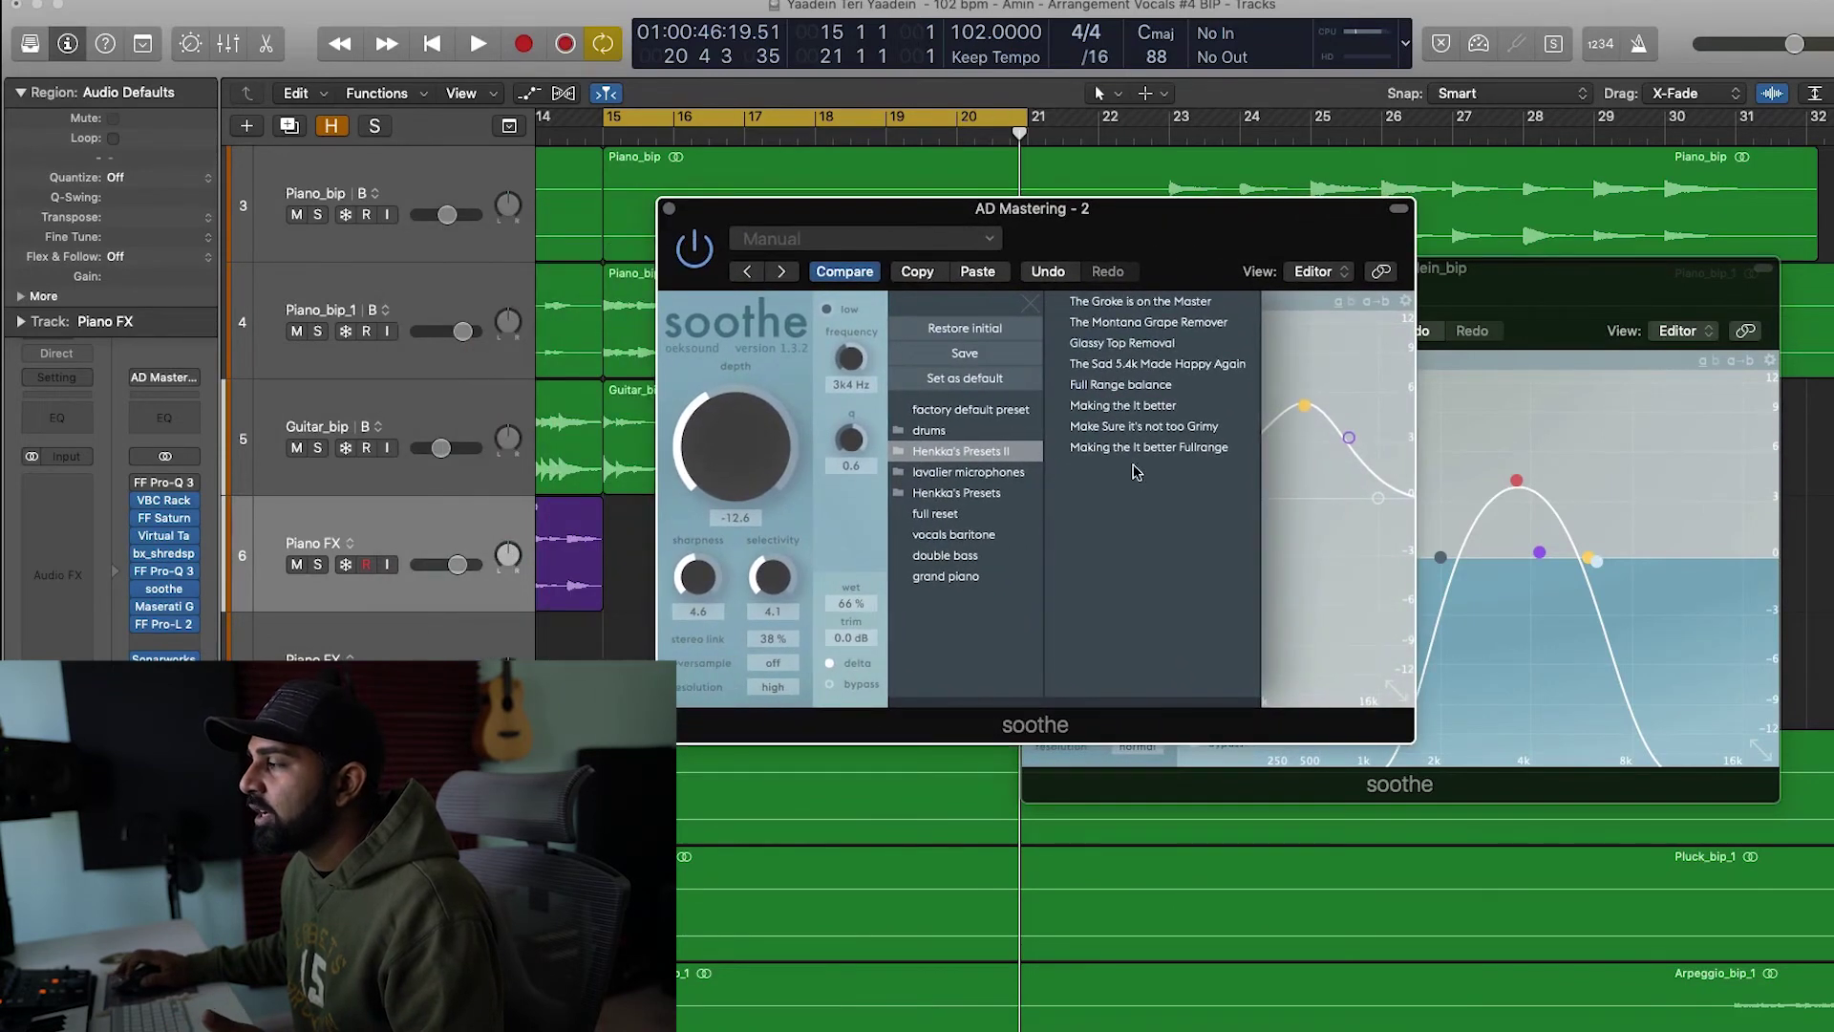